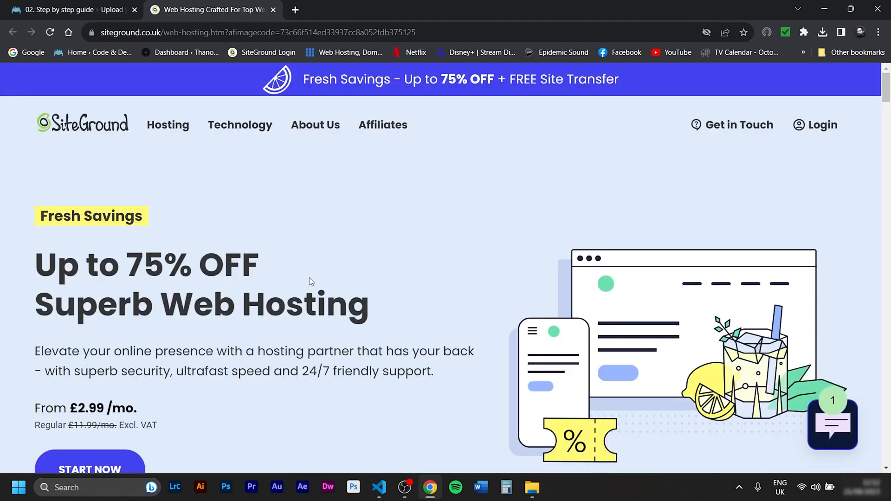
# Compare the website allowances and included features of the StartUp, GrowBig and GoGeek hosting plans.
pyautogui.scroll(-12, 459, 279)
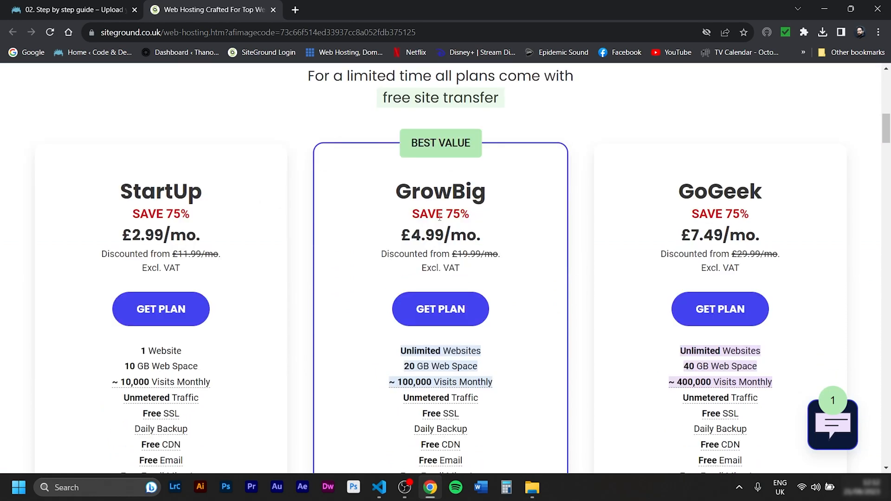
pyautogui.scroll(-2, 247, 244)
pyautogui.scroll(-4, 248, 244)
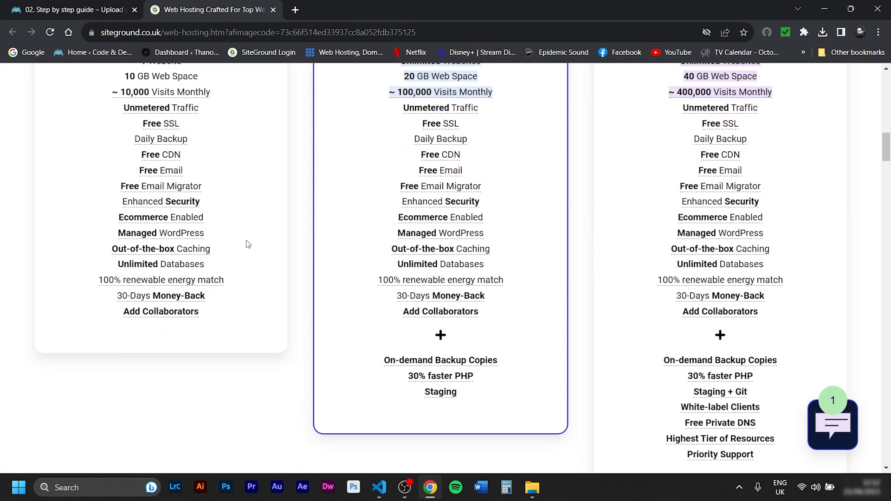
pyautogui.scroll(5, 281, 294)
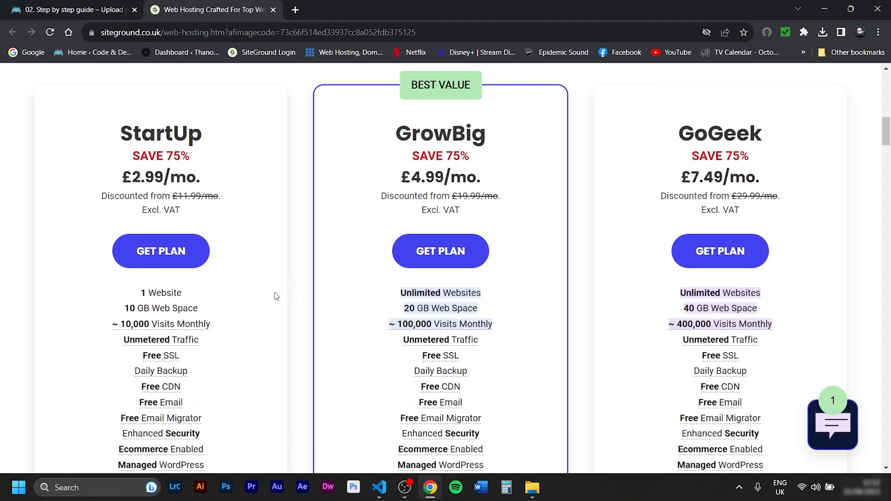
pyautogui.moveTo(140, 294); pyautogui.dragTo(182, 293)
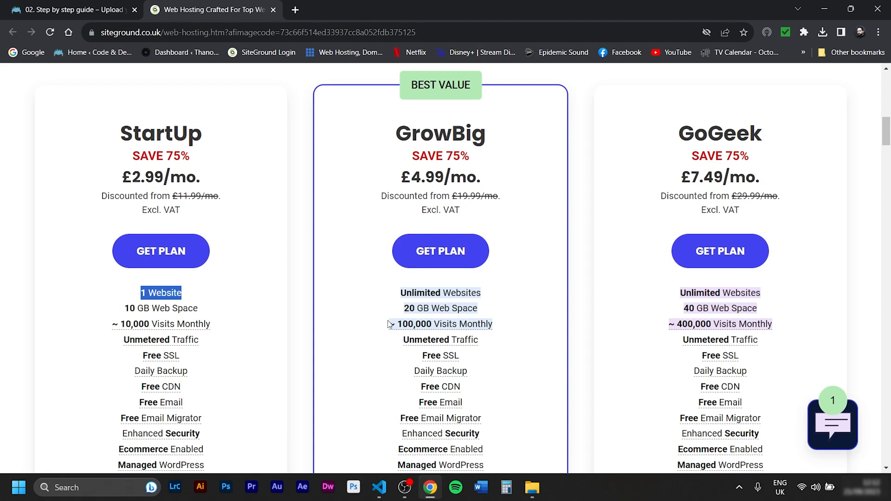
pyautogui.click(402, 293)
pyautogui.moveTo(402, 293); pyautogui.dragTo(483, 294)
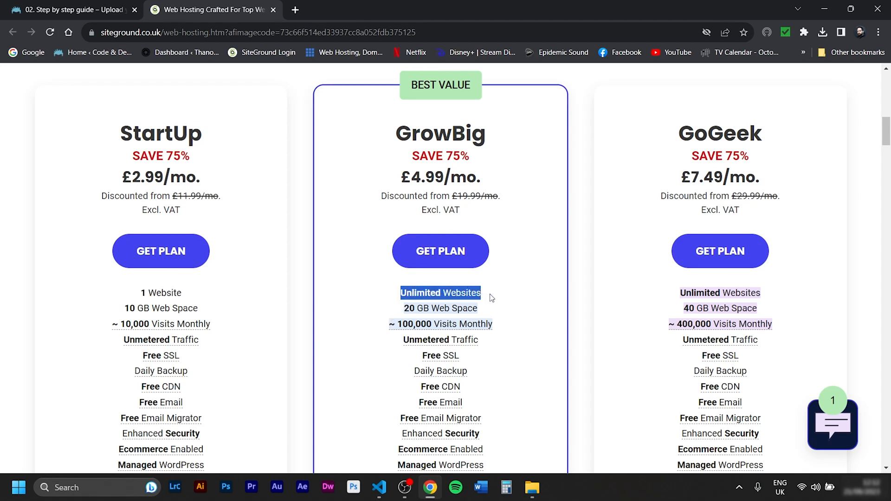
pyautogui.click(539, 297)
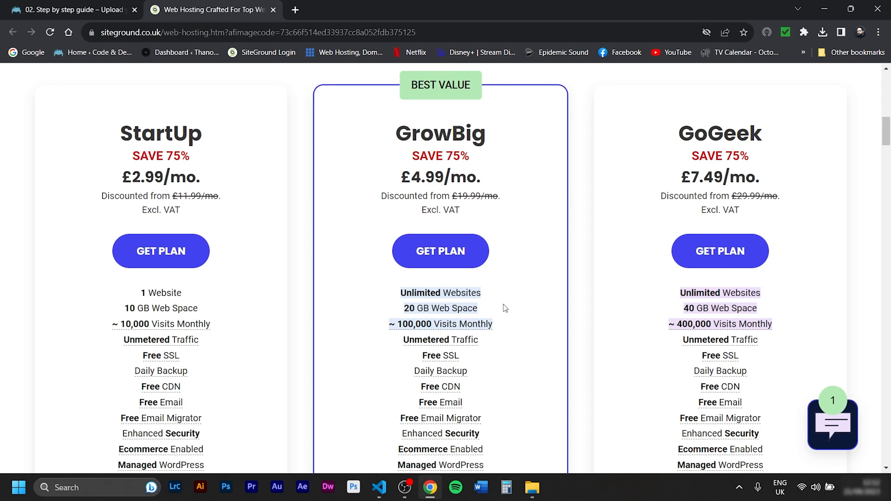
pyautogui.scroll(3, 680, 244)
pyautogui.moveTo(681, 246); pyautogui.dragTo(775, 254)
pyautogui.scroll(-3, 775, 254)
pyautogui.scroll(-6, 774, 254)
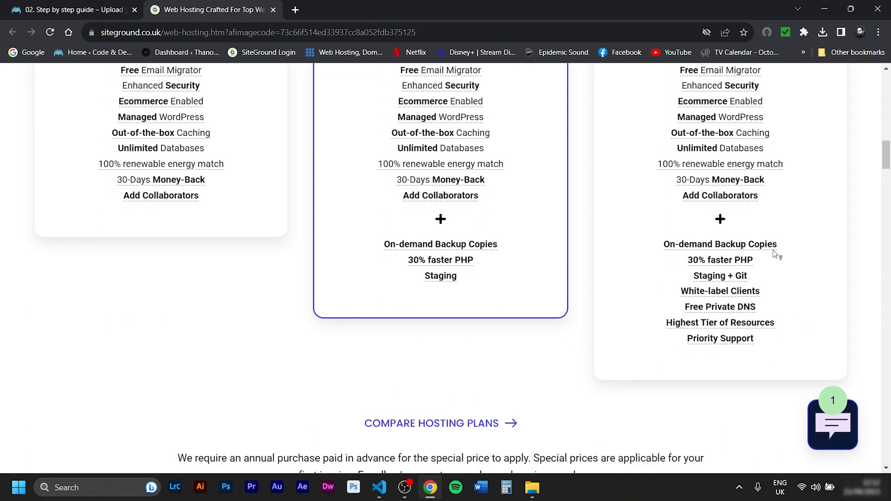
pyautogui.scroll(6, 776, 291)
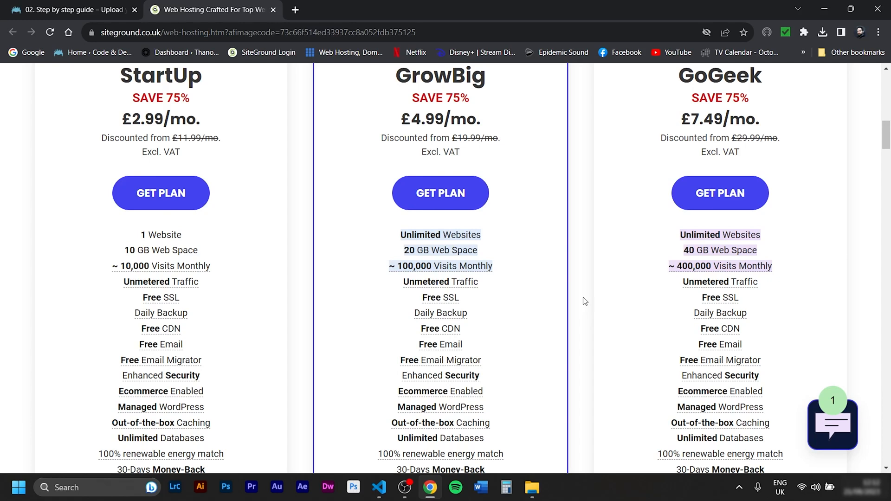
pyautogui.scroll(-5, 585, 301)
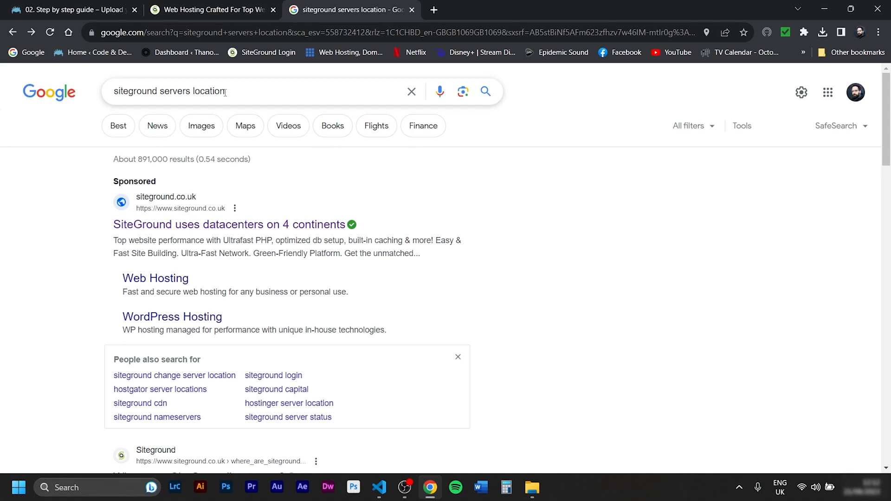
# Open the sponsored SiteGround datacenters result and examine the data center locations in Europe and the USA on the world map.
pyautogui.click(286, 223)
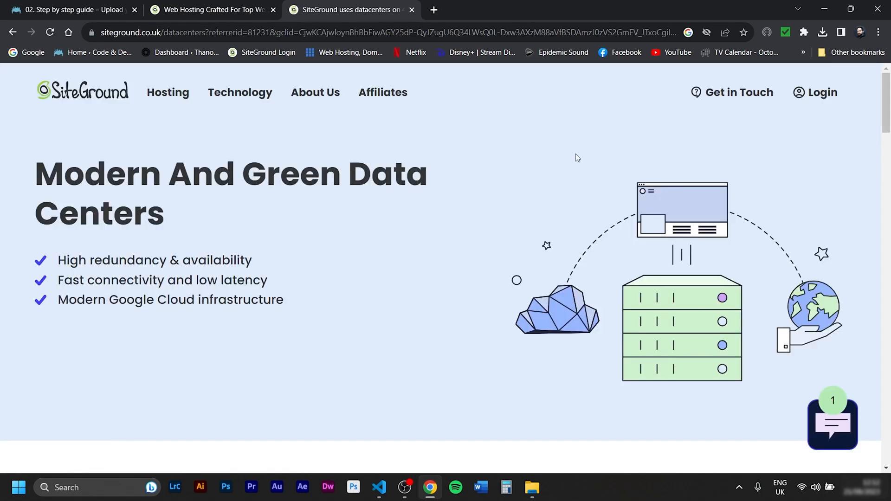
pyautogui.scroll(-7, 464, 133)
pyautogui.scroll(-3, 464, 133)
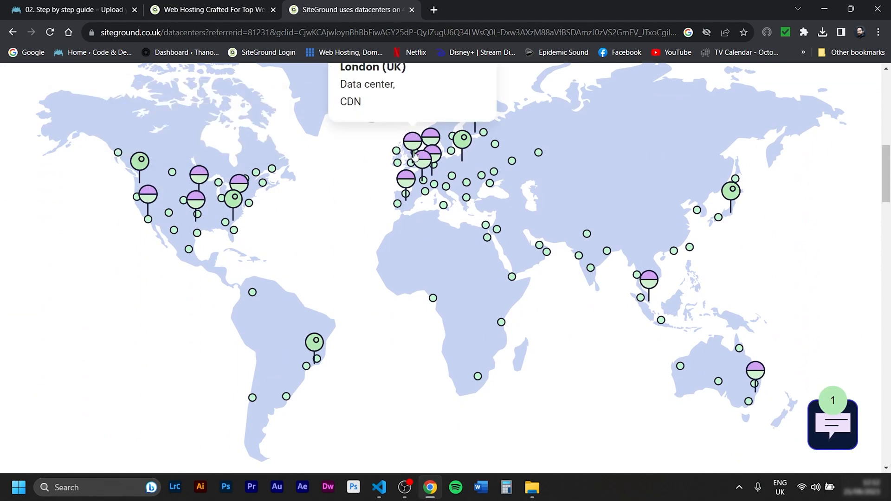
pyautogui.scroll(-1, 667, 250)
pyautogui.scroll(-7, 527, 239)
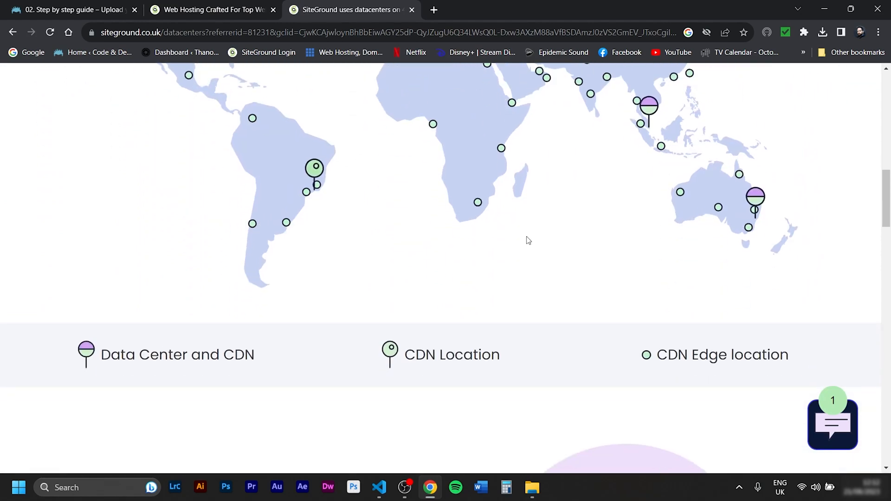
pyautogui.scroll(-8, 525, 236)
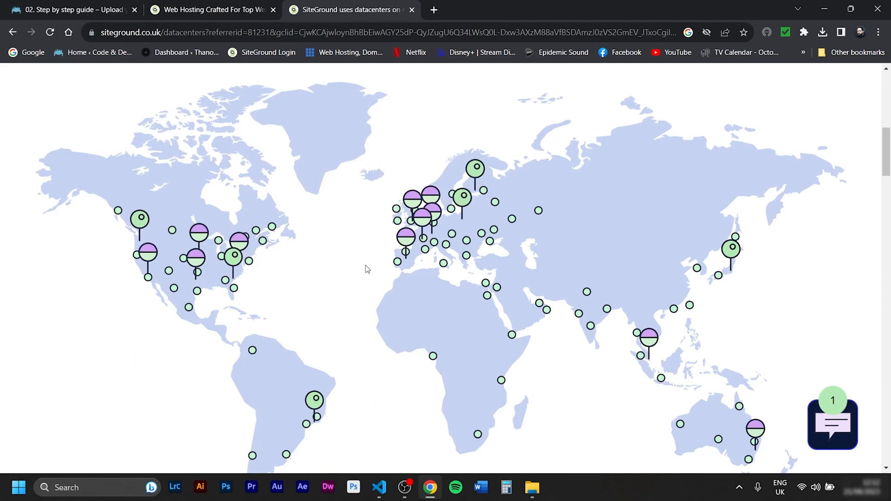
pyautogui.moveTo(412, 200)
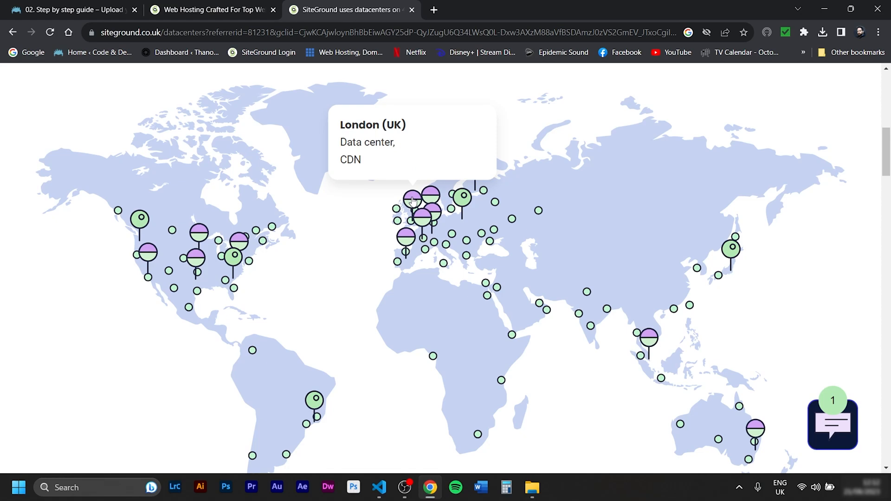
pyautogui.moveTo(423, 223)
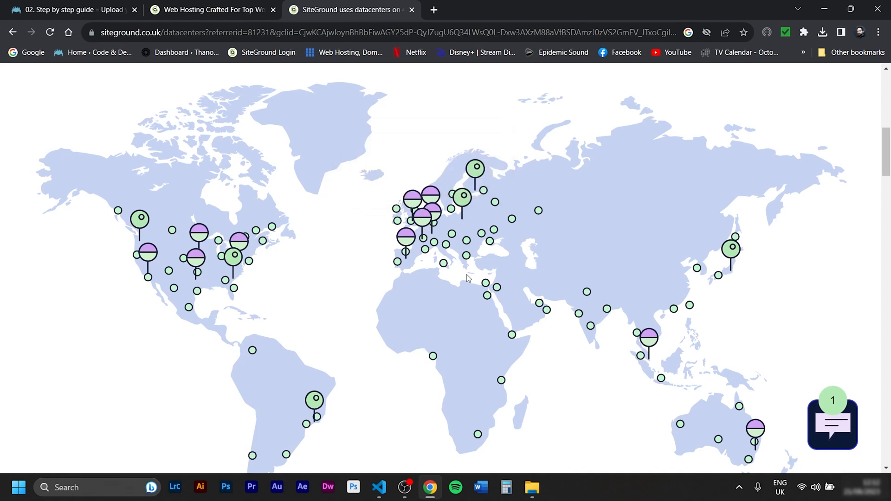
pyautogui.moveTo(205, 245)
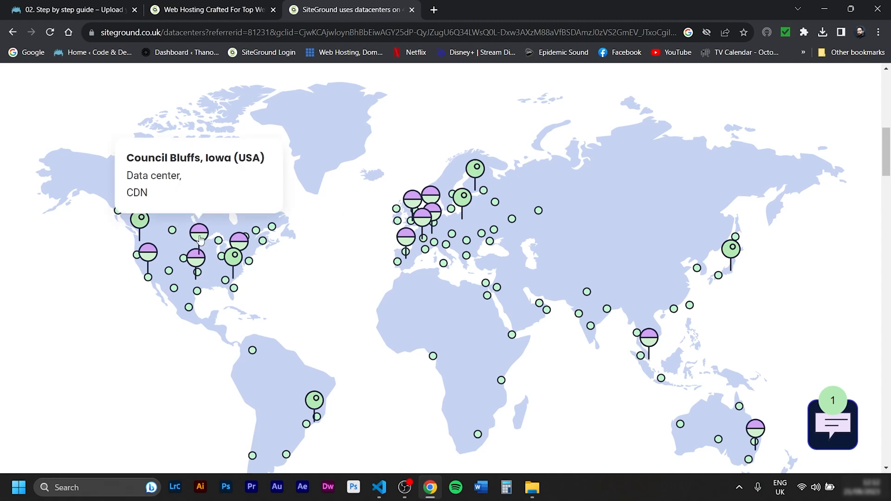
pyautogui.moveTo(194, 271)
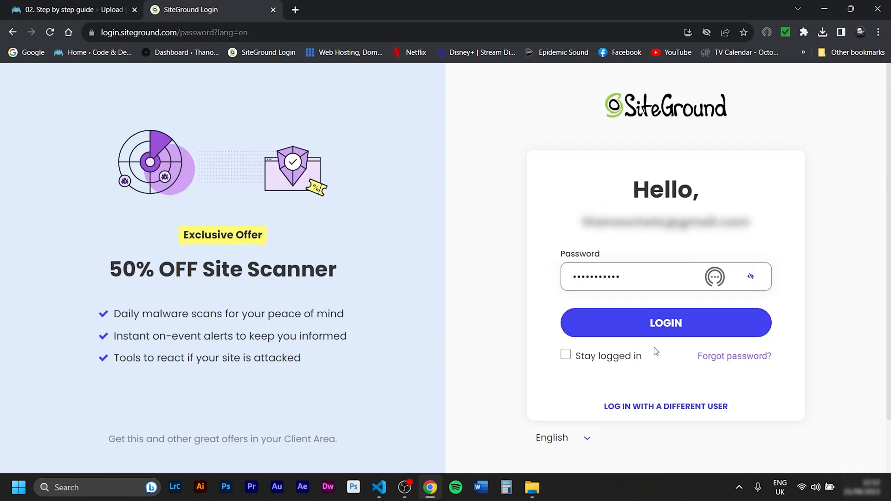
# Log in to the SiteGround account and look through the list of existing websites.
pyautogui.click(647, 327)
pyautogui.scroll(-5, 646, 327)
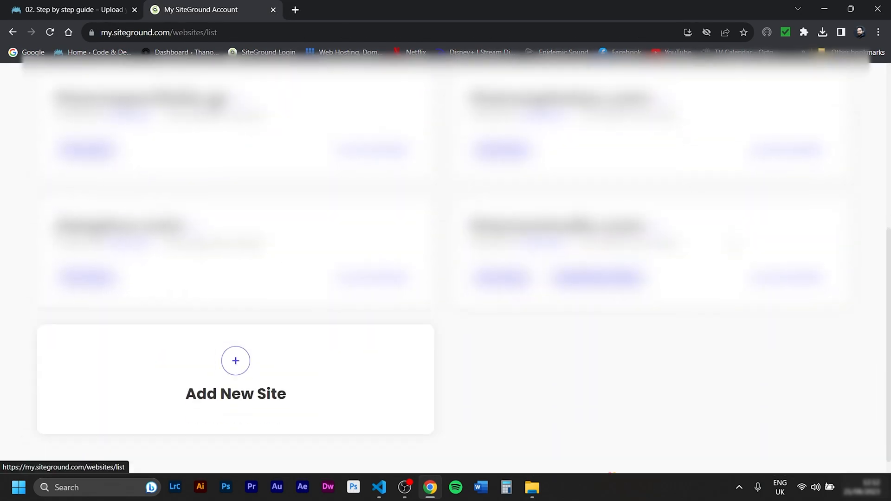
pyautogui.scroll(5, 690, 202)
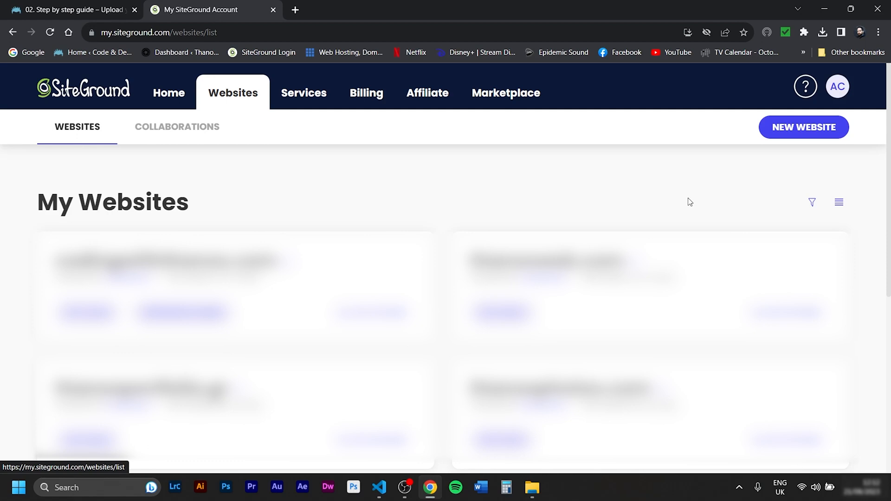
# Check which hosting plan is active in the account's hosting services.
pyautogui.click(305, 93)
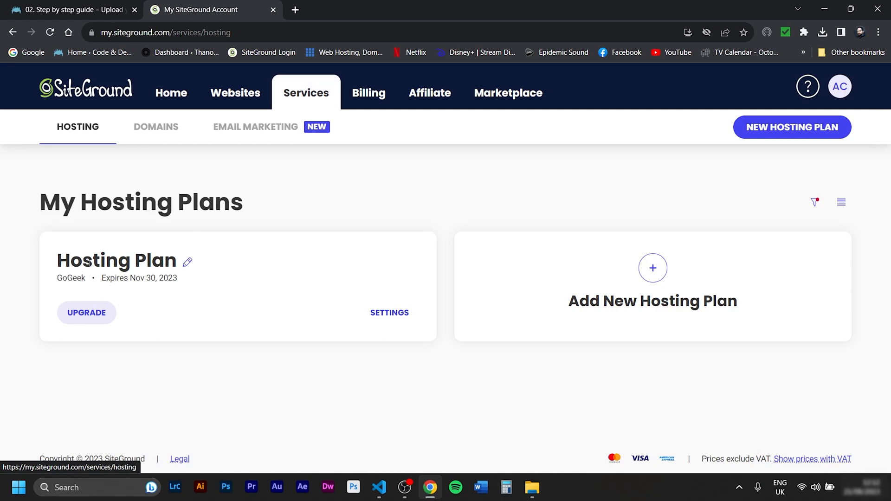
pyautogui.moveTo(87, 279); pyautogui.dragTo(55, 283)
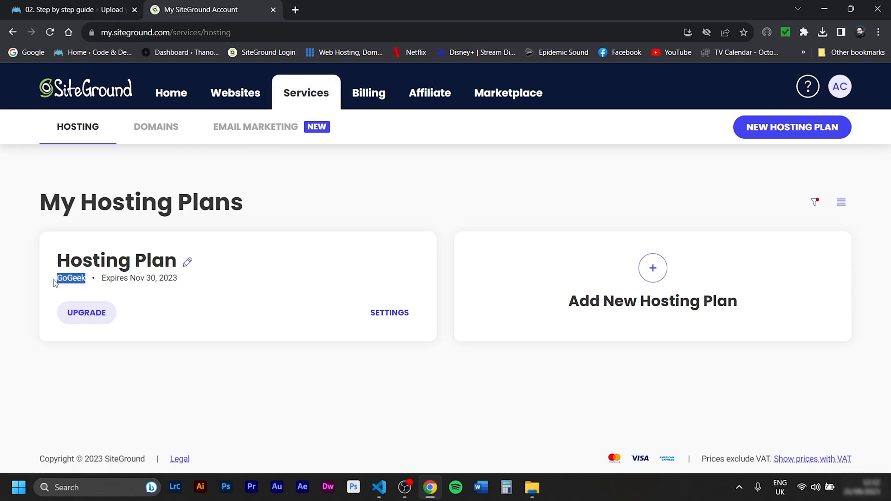
pyautogui.click(214, 309)
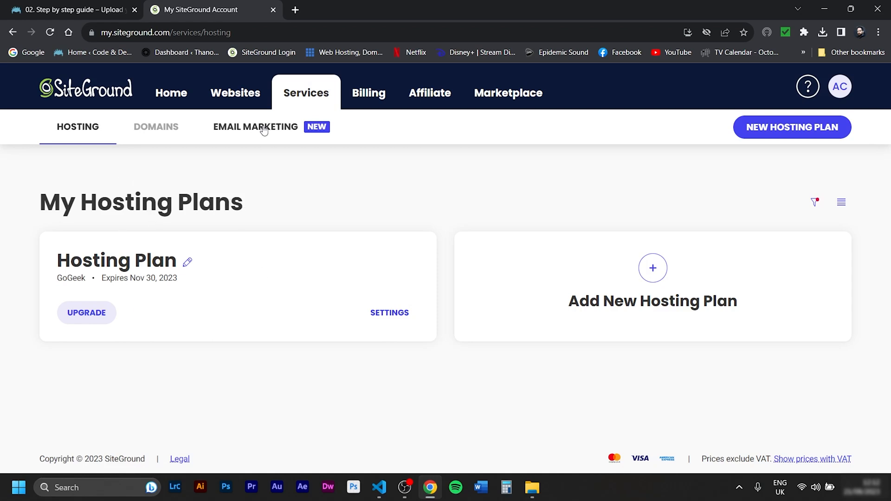
# Start adding a new website and review the available data center locations, keeping London (UK).
pyautogui.click(239, 96)
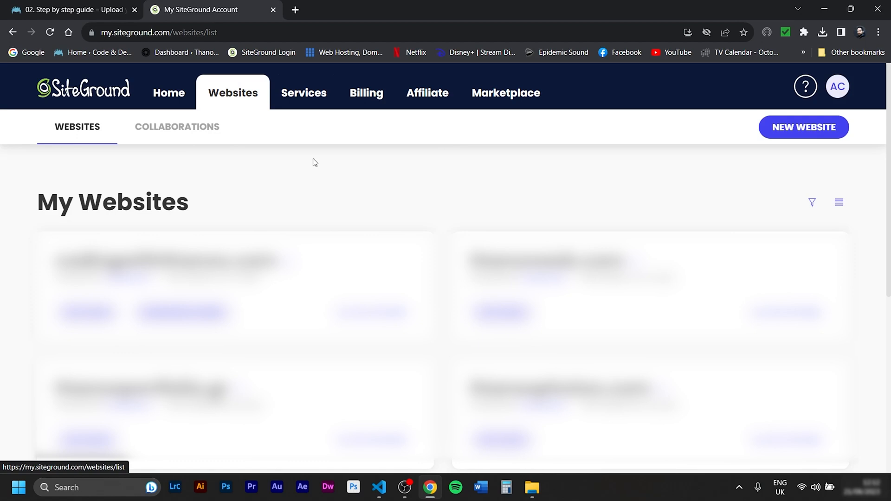
pyautogui.click(819, 128)
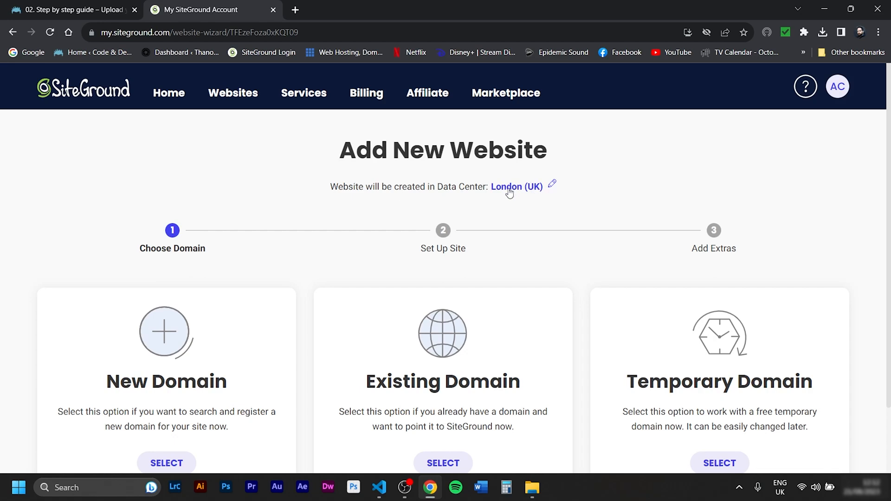
pyautogui.click(553, 186)
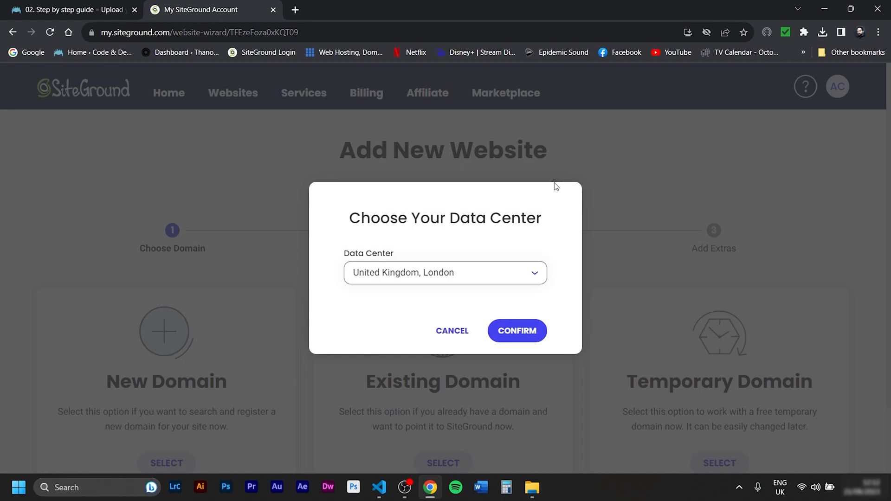
pyautogui.click(532, 276)
pyautogui.scroll(2, 480, 325)
pyautogui.scroll(-2, 480, 325)
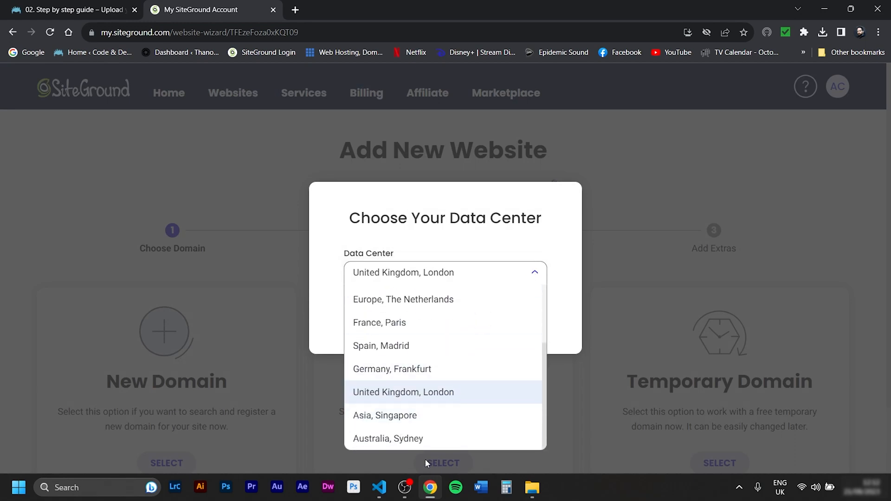
pyautogui.click(631, 177)
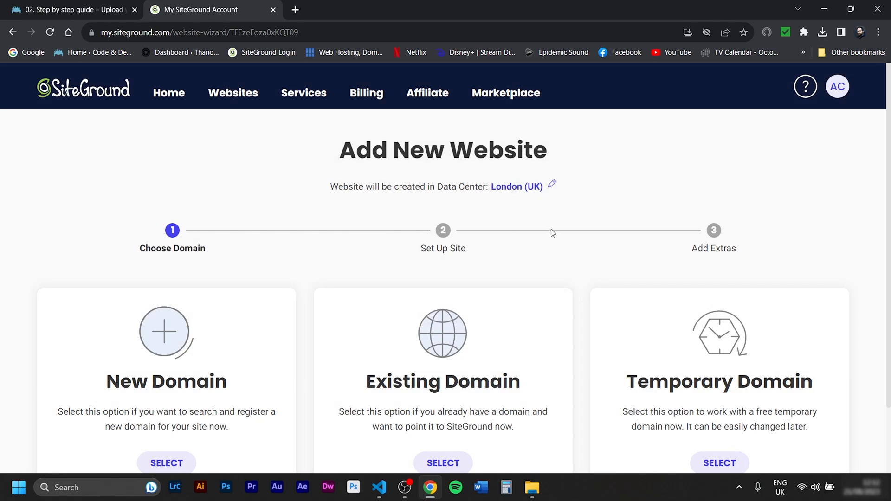
# Choose a new domain for the website and search for thanosportfolio.com.
pyautogui.scroll(-3, 552, 232)
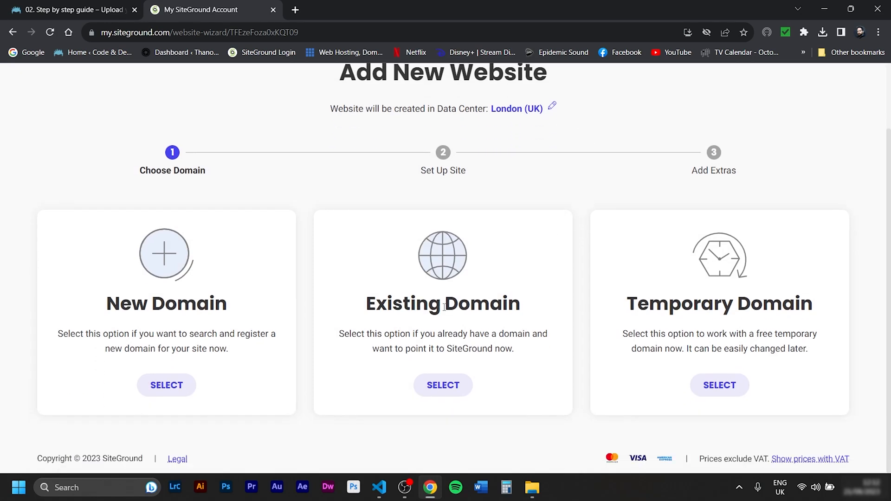
pyautogui.moveTo(444, 306); pyautogui.dragTo(528, 305)
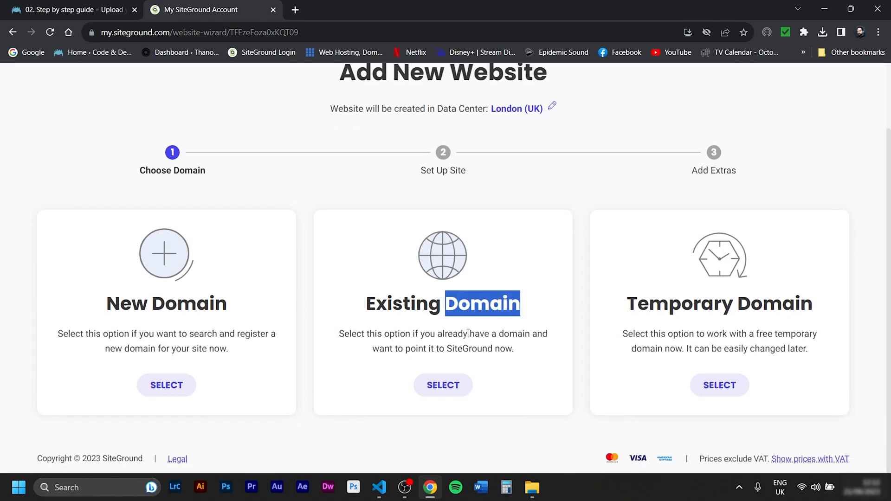
pyautogui.click(457, 367)
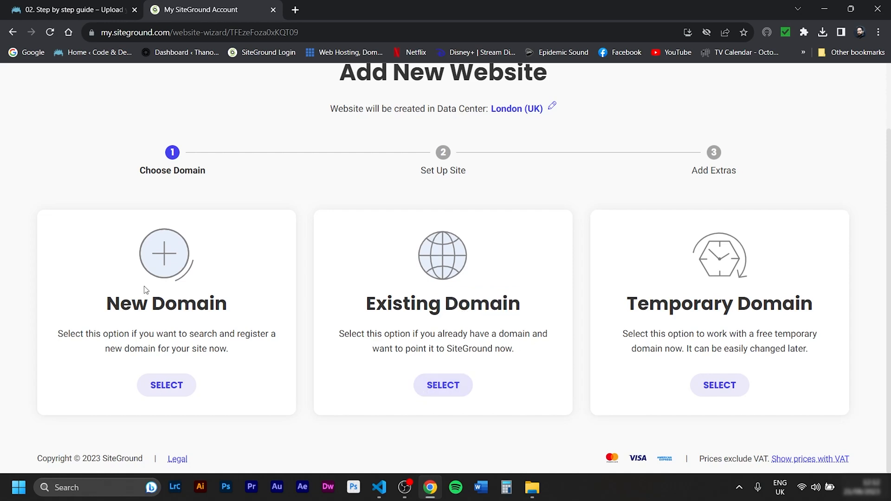
pyautogui.click(170, 387)
pyautogui.scroll(-2, 208, 362)
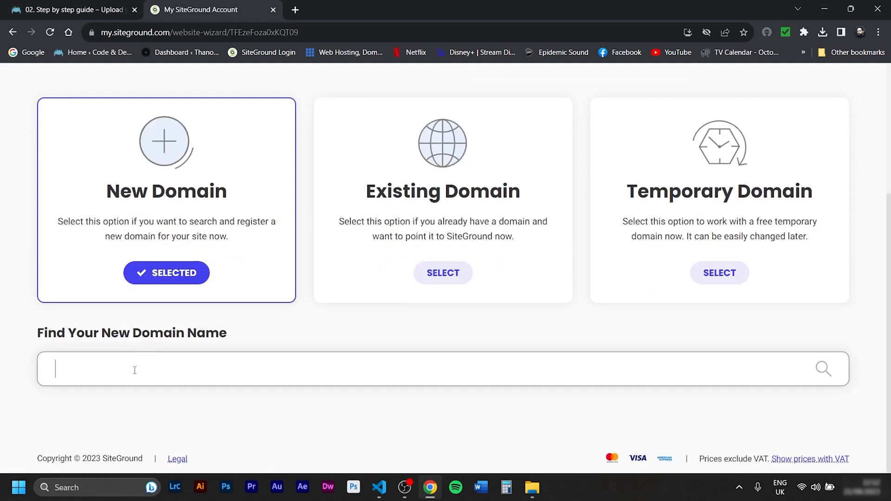
pyautogui.write('hanosportfolio.com')
pyautogui.press('Return')
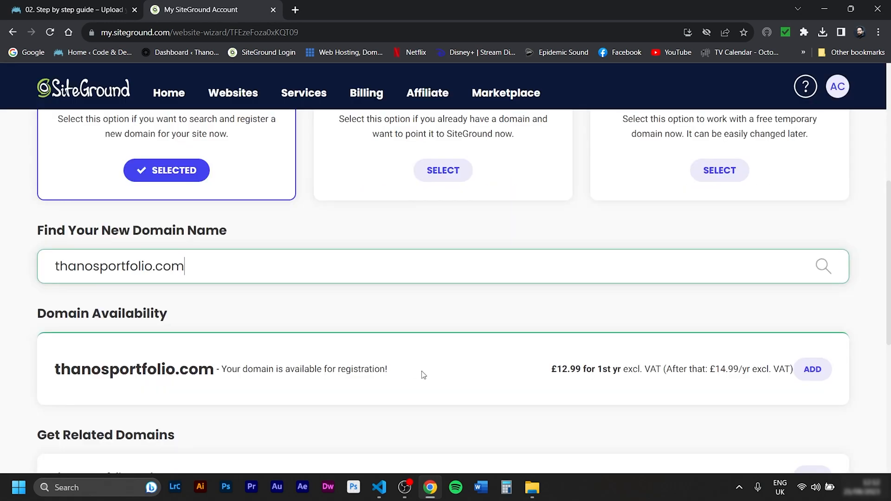
# Add the thanosportfolio.com domain and continue to the Set Up Site stage.
pyautogui.moveTo(717, 369); pyautogui.dragTo(740, 370)
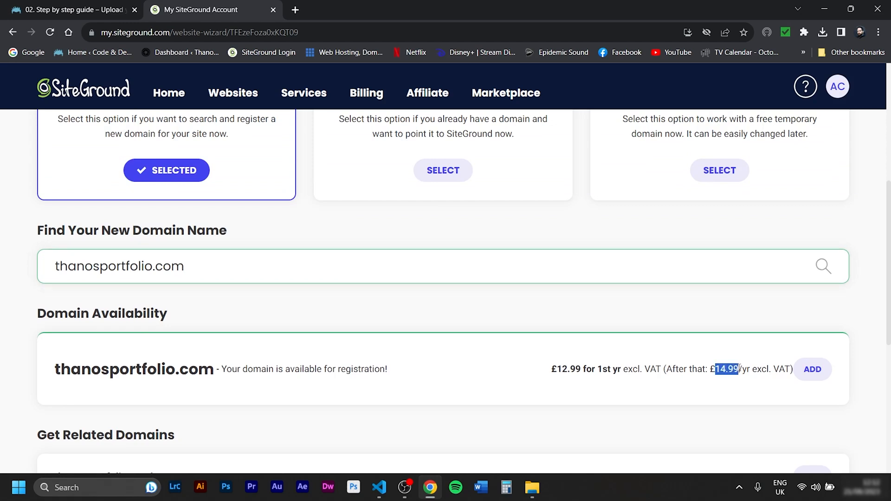
pyautogui.click(812, 369)
pyautogui.scroll(-9, 820, 371)
pyautogui.click(455, 398)
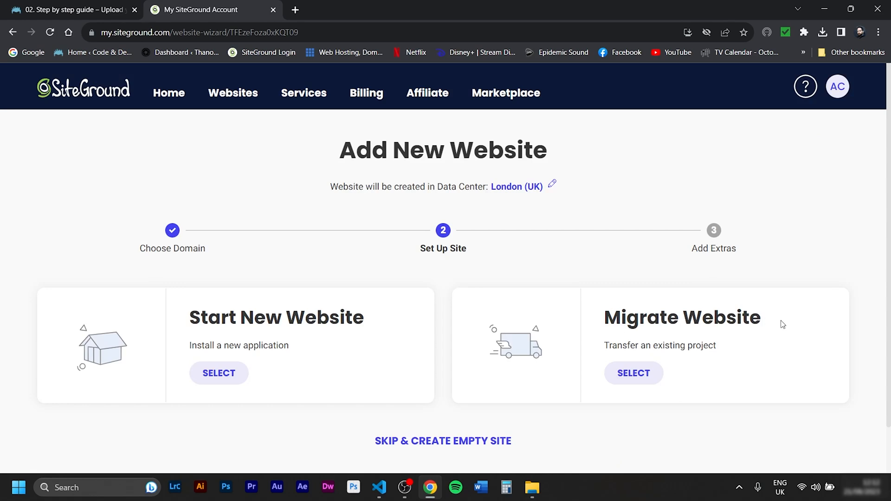
pyautogui.moveTo(767, 322); pyautogui.dragTo(609, 325)
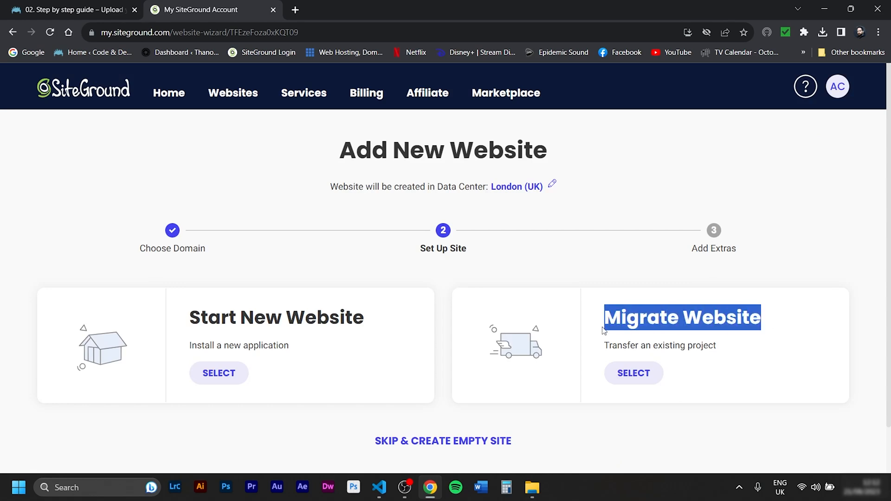
# Choose to start a new website, then skip the application choice and create an empty site.
pyautogui.click(711, 350)
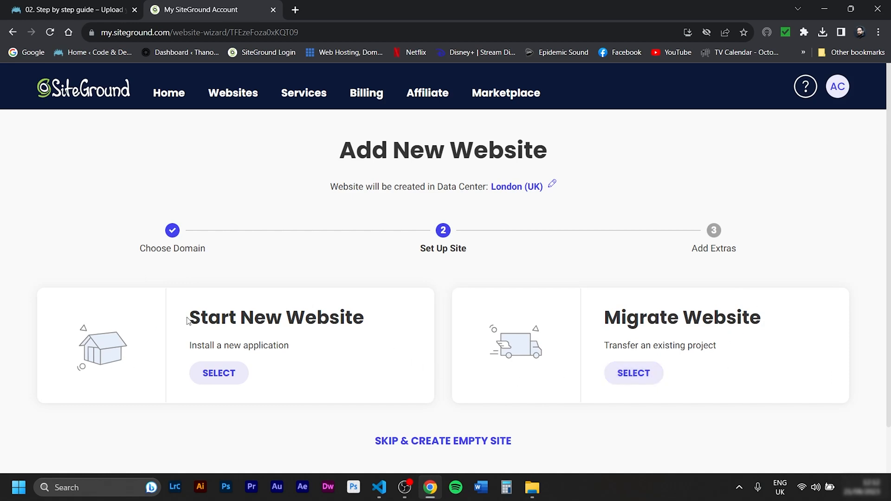
pyautogui.moveTo(189, 319); pyautogui.dragTo(371, 317)
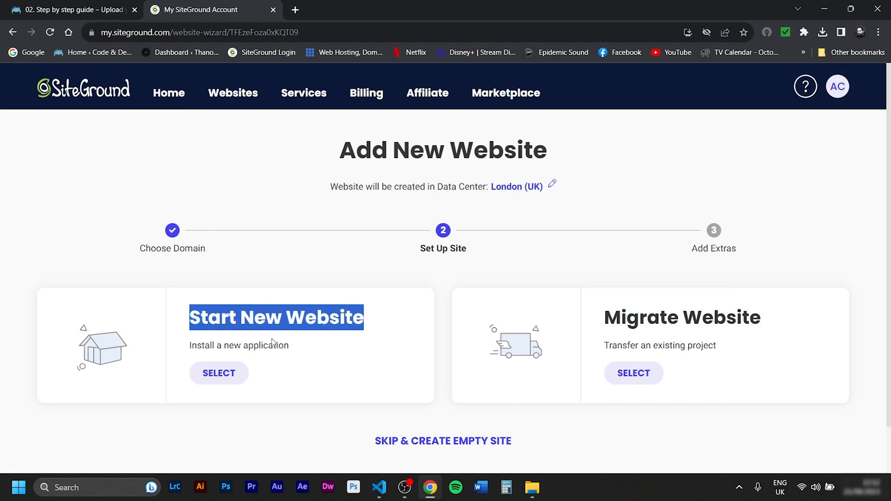
pyautogui.scroll(-1, 300, 344)
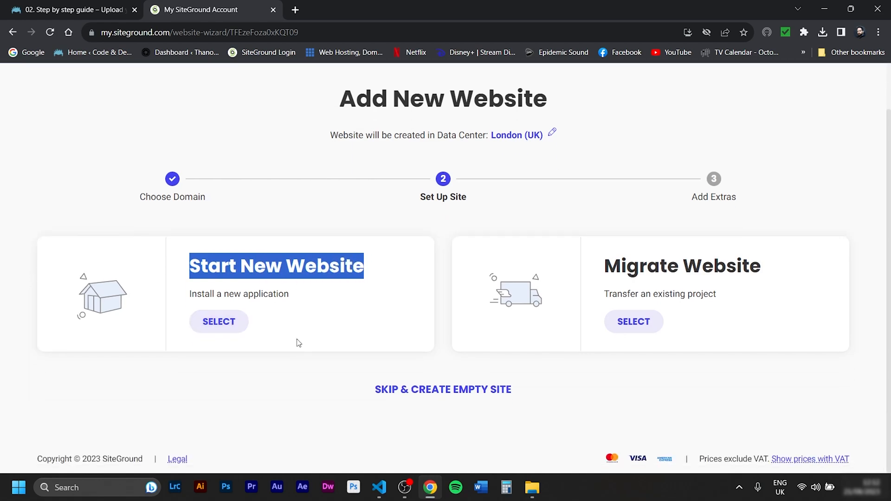
pyautogui.click(220, 327)
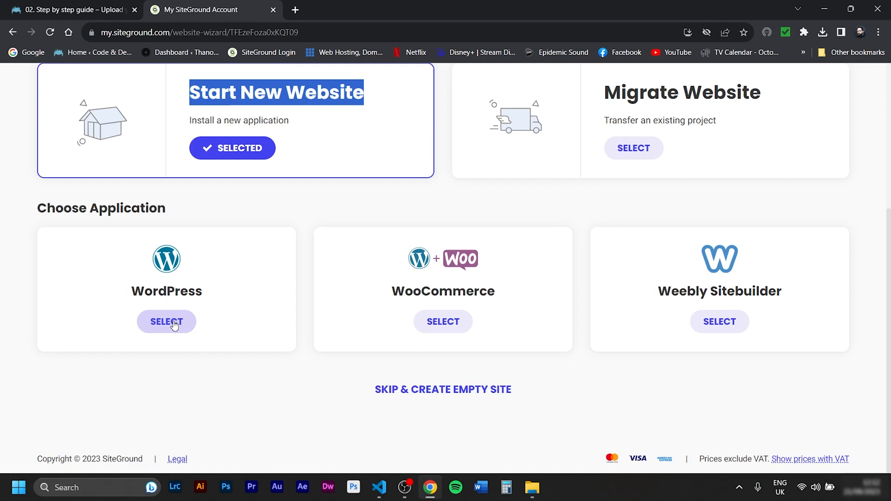
pyautogui.click(561, 382)
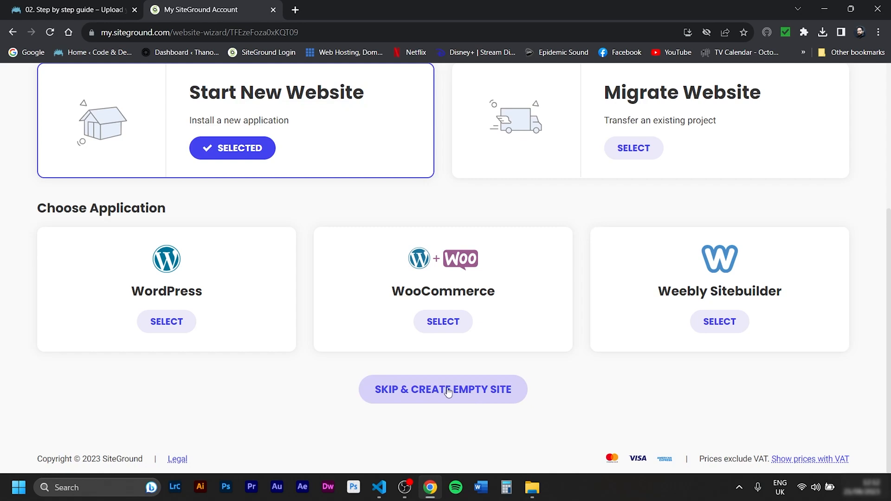
pyautogui.click(484, 392)
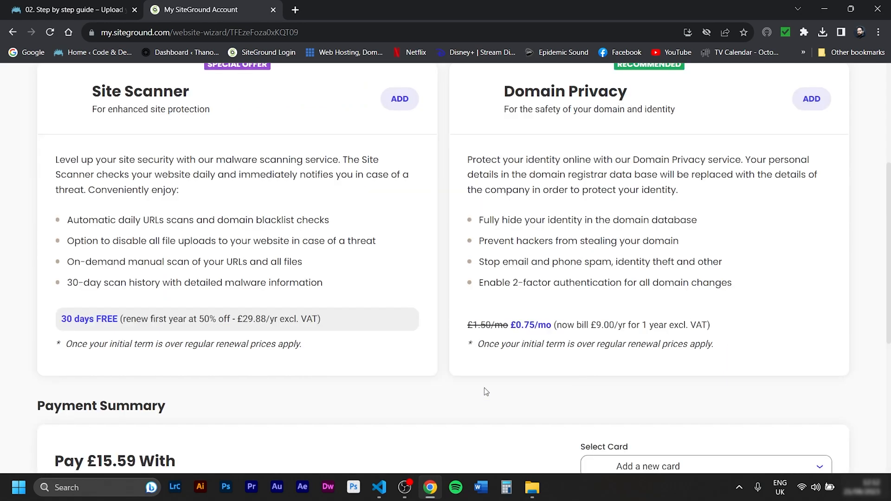
# Review the order for thanosportfolio.com without adding extras, agree to the terms and pay for the domain.
pyautogui.scroll(-10, 448, 397)
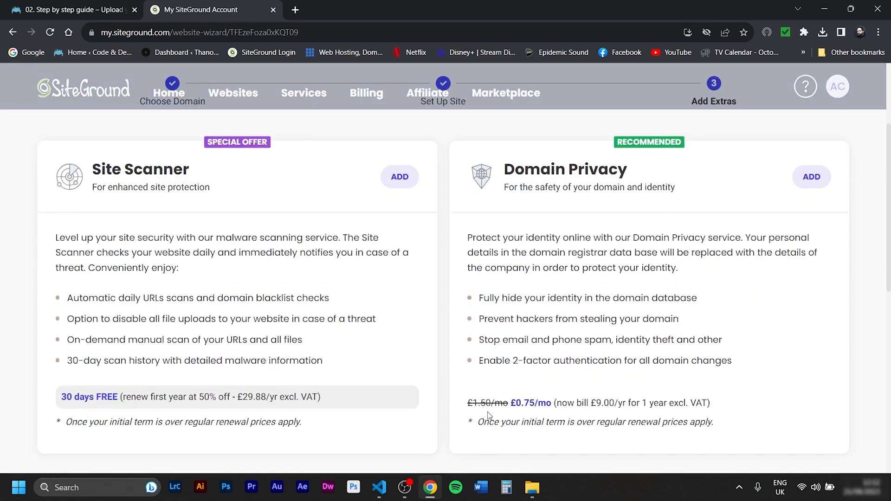
pyautogui.scroll(-2, 449, 400)
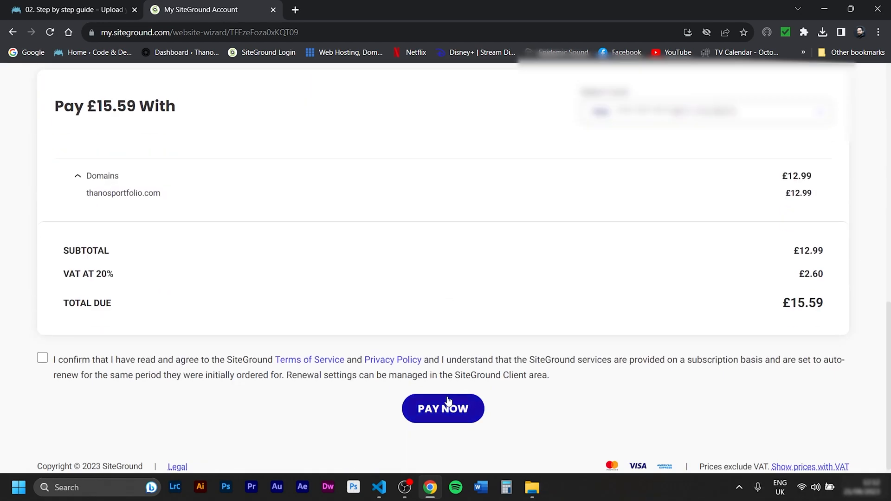
pyautogui.moveTo(831, 299); pyautogui.dragTo(769, 300)
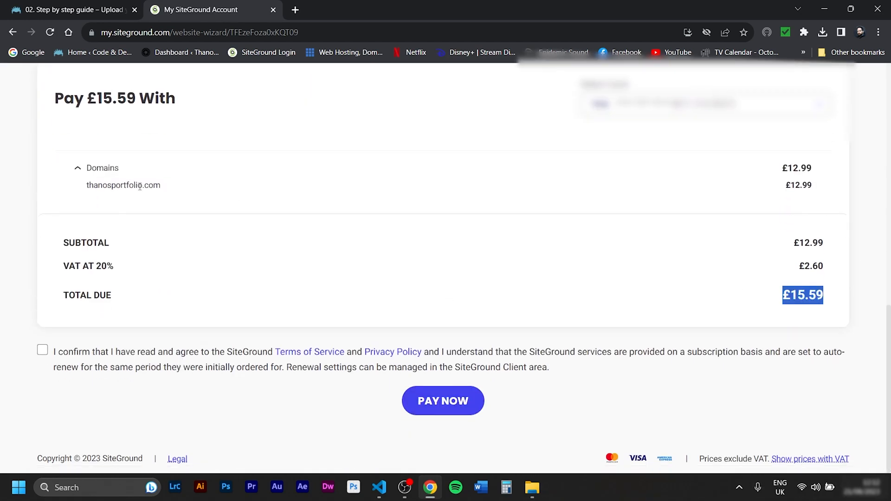
pyautogui.moveTo(87, 186); pyautogui.dragTo(163, 190)
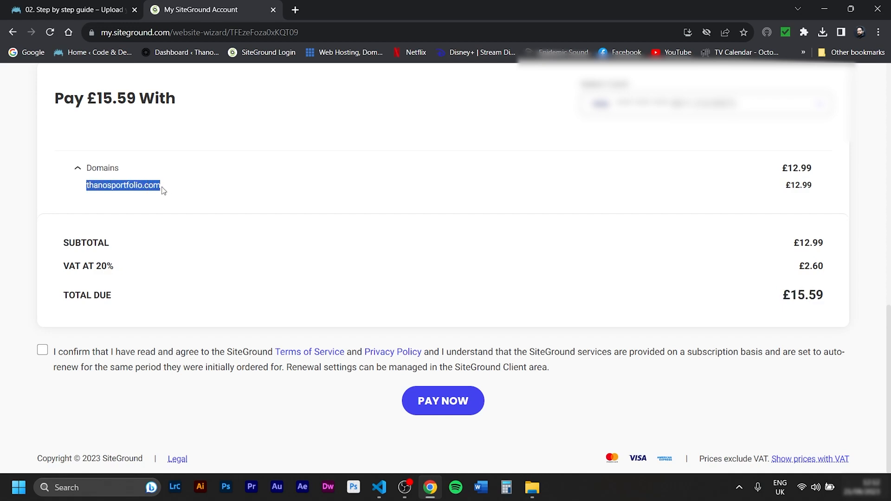
pyautogui.click(392, 344)
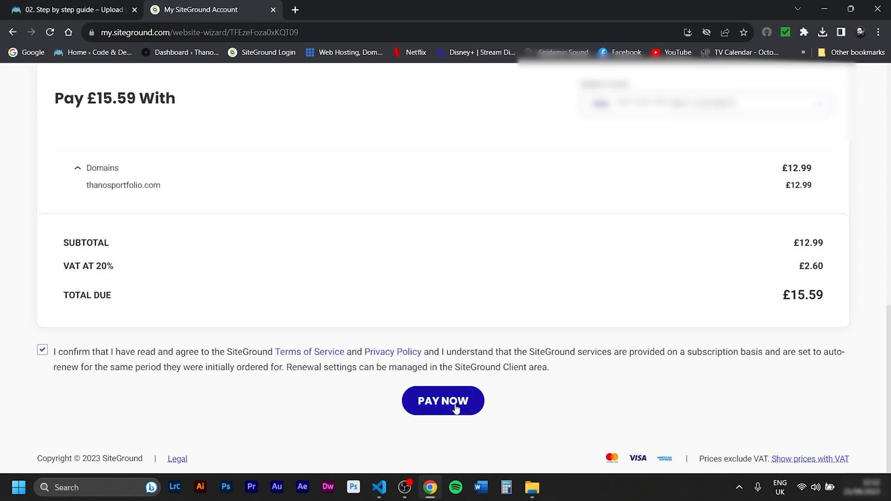
pyautogui.click(452, 400)
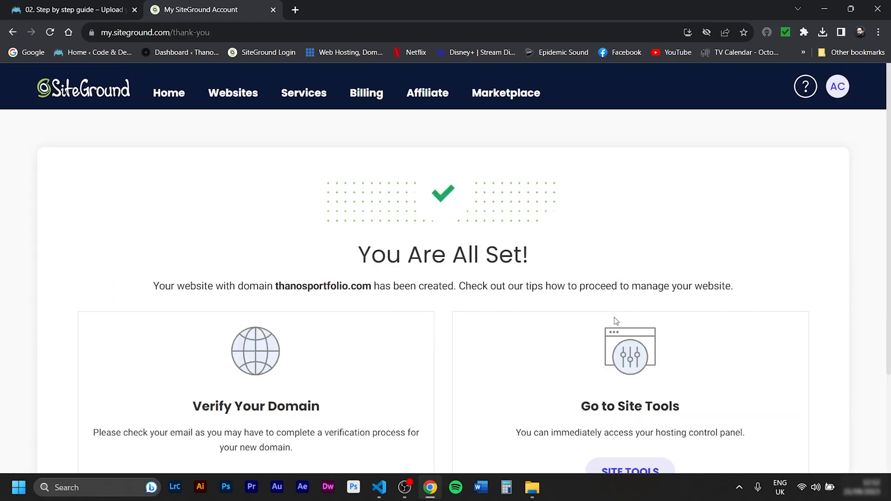
# Open the domain verification e-mail in Gmail and follow its link to verify the thanosportfolio.com contact information.
pyautogui.scroll(-3, 615, 320)
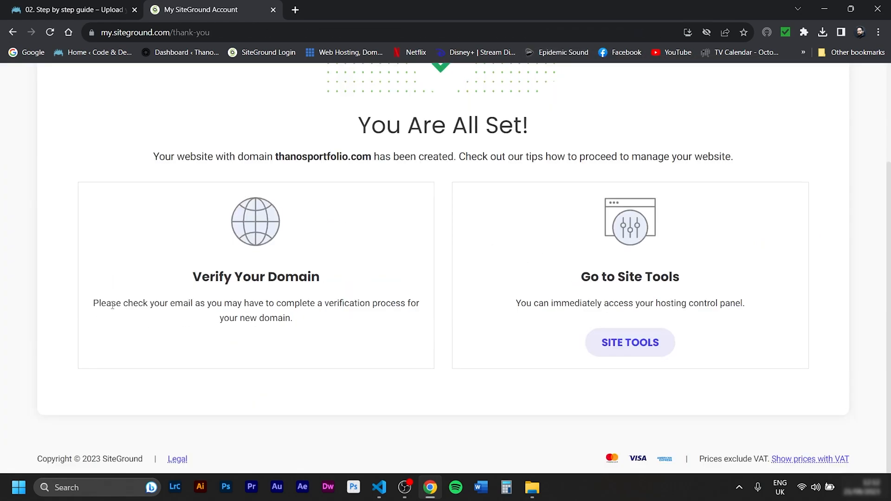
pyautogui.click(295, 9)
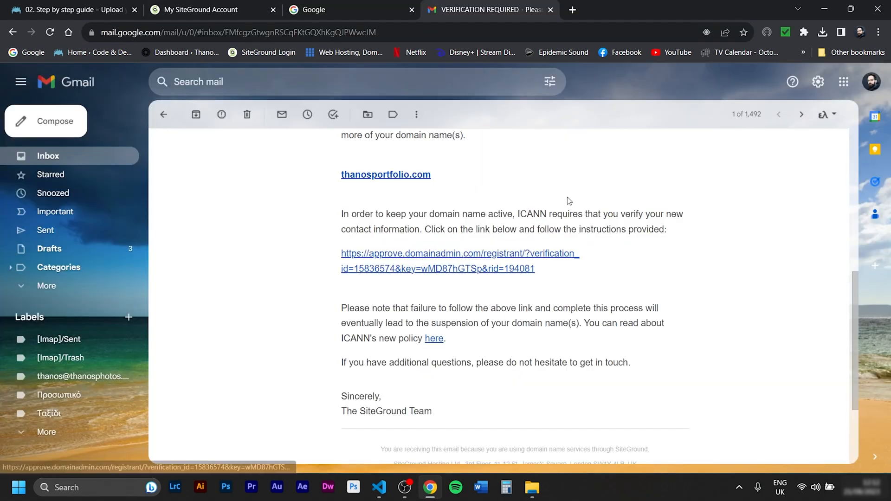
pyautogui.click(565, 254)
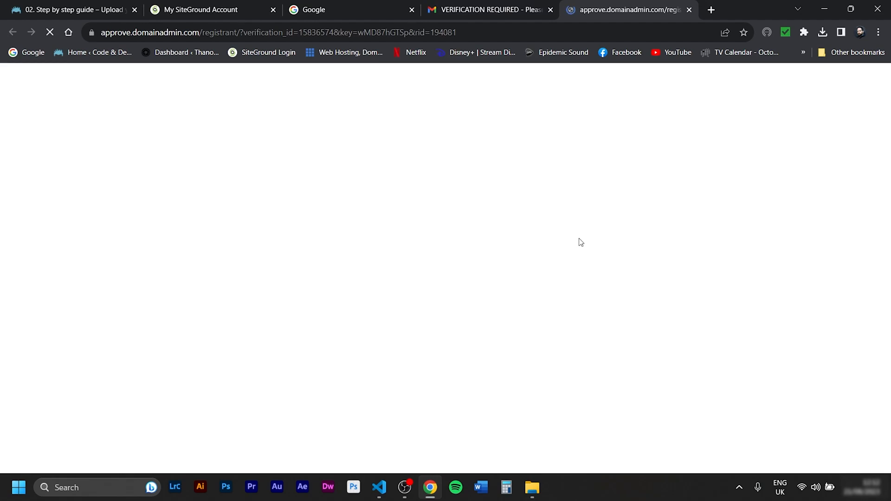
pyautogui.click(352, 380)
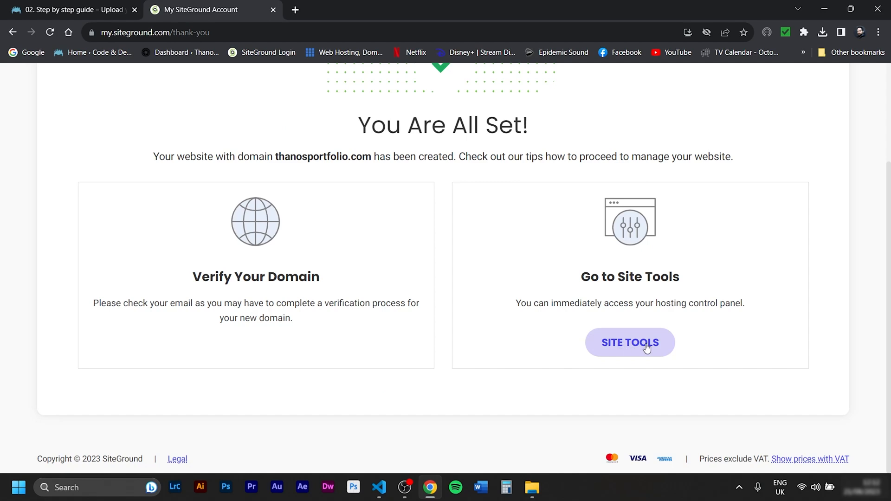
# Open Site Tools for the new website and view its FTP Accounts page and the public_html folder in File Manager.
pyautogui.click(646, 348)
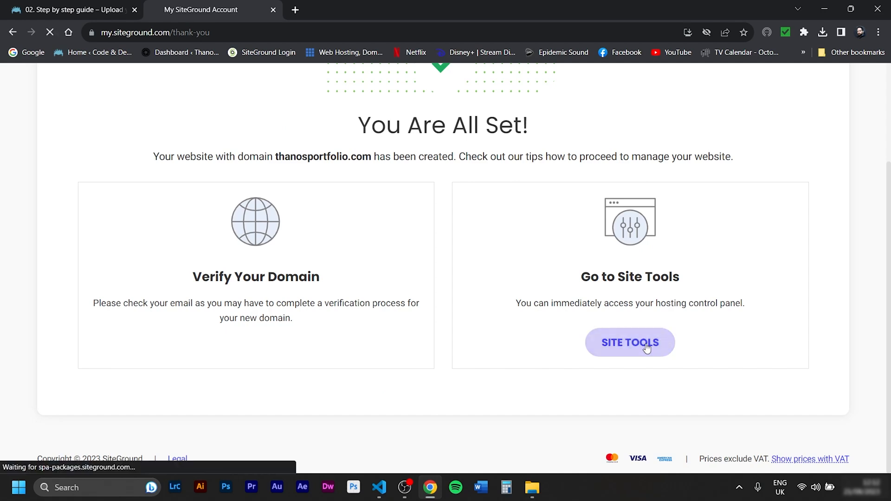
pyautogui.click(47, 190)
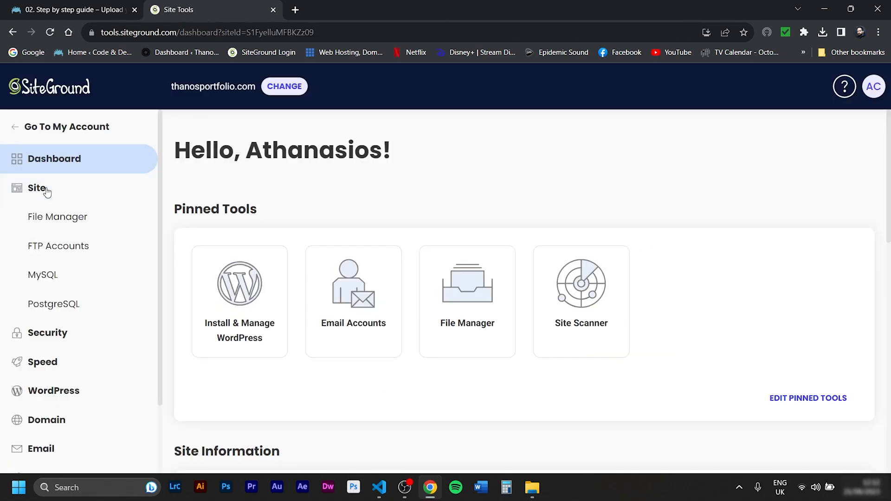
pyautogui.click(70, 217)
pyautogui.click(75, 253)
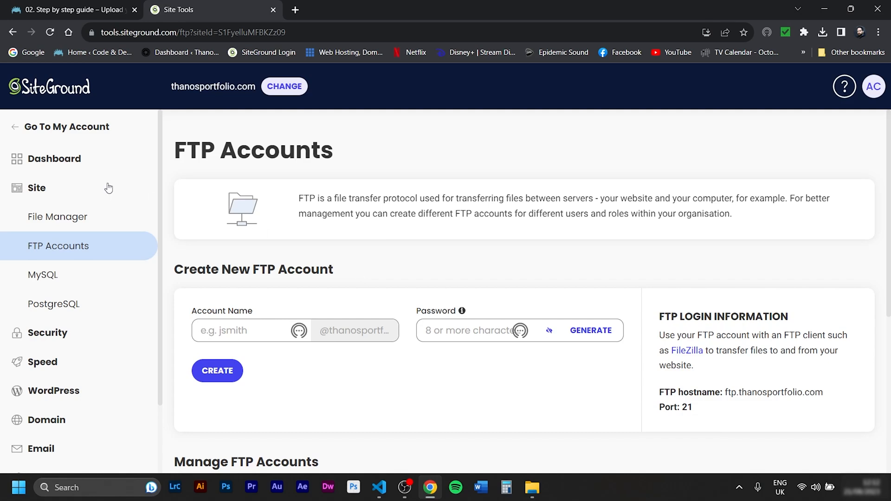
pyautogui.click(58, 217)
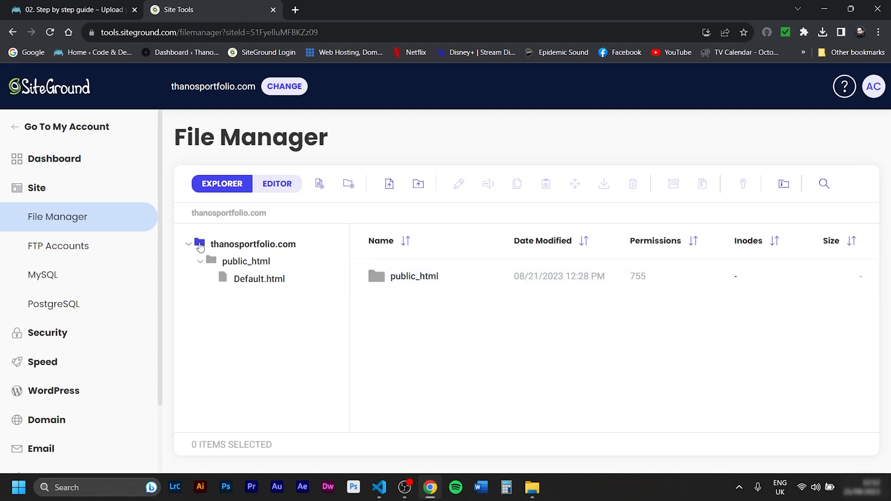
pyautogui.click(244, 261)
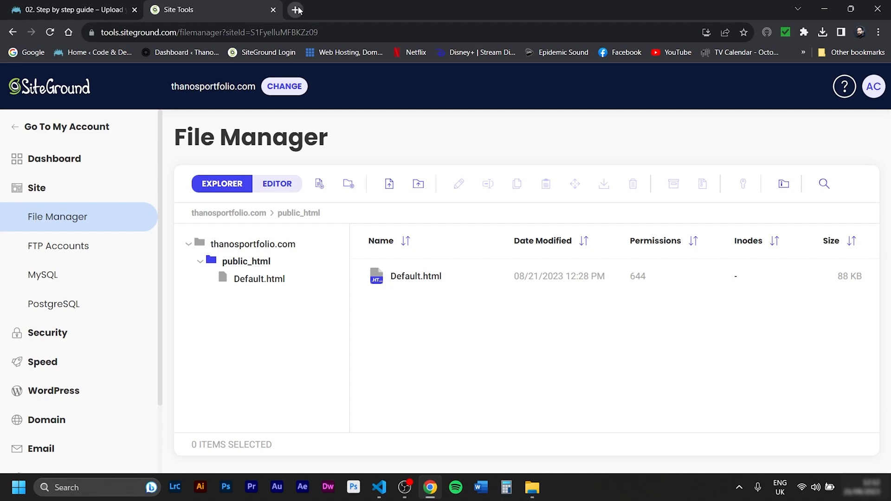
# Visit thanosportfolio.com in a new tab, compare the live page with Default.html in public_html, and return to File Manager.
pyautogui.moveTo(255, 87); pyautogui.dragTo(175, 90)
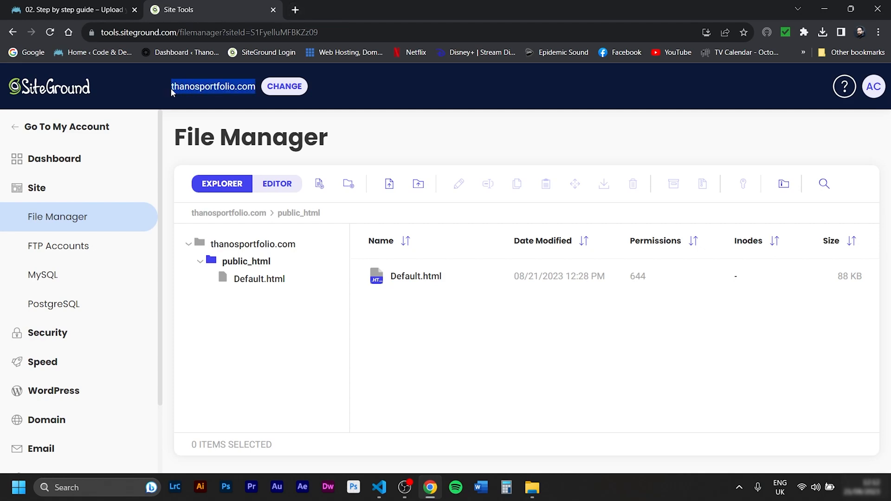
pyautogui.hotkey('ctrl', 'c')
pyautogui.hotkey('ctrl', 't')
pyautogui.hotkey('ctrl', 'v')
pyautogui.press('Return')
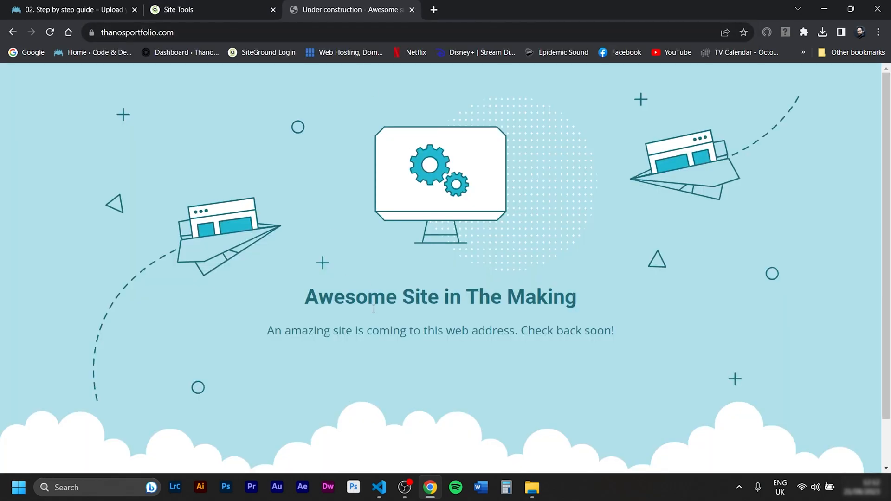
pyautogui.click(235, 4)
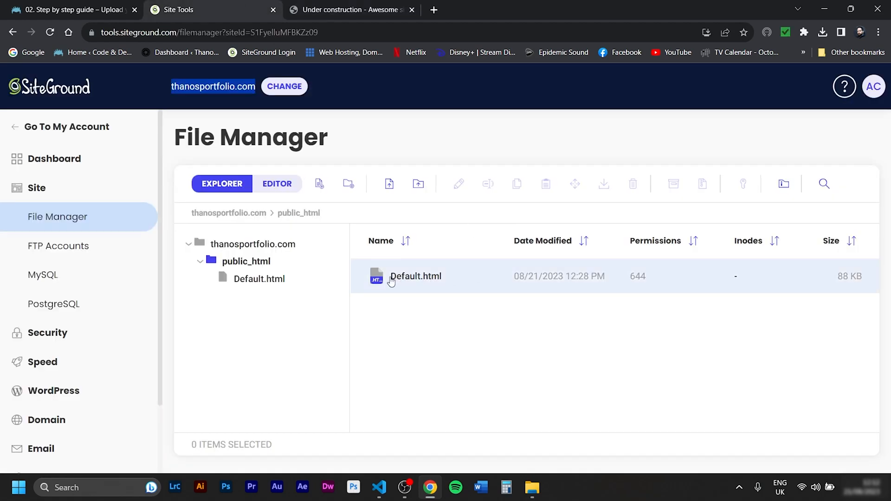
pyautogui.hotkey('ctrl', 'Tab')
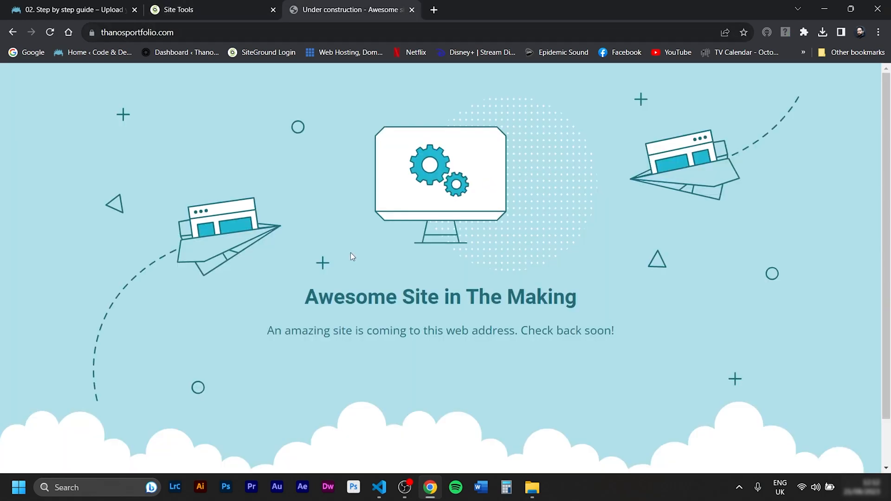
pyautogui.click(212, 6)
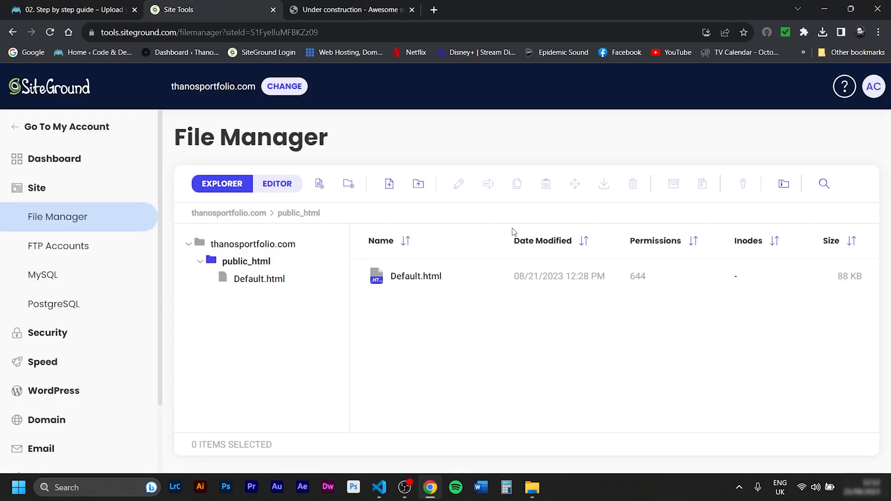
# Switch to Visual Studio Code, reveal the Portfolio project folder in File Explorer and open it.
pyautogui.hotkey('alt', 'Tab')
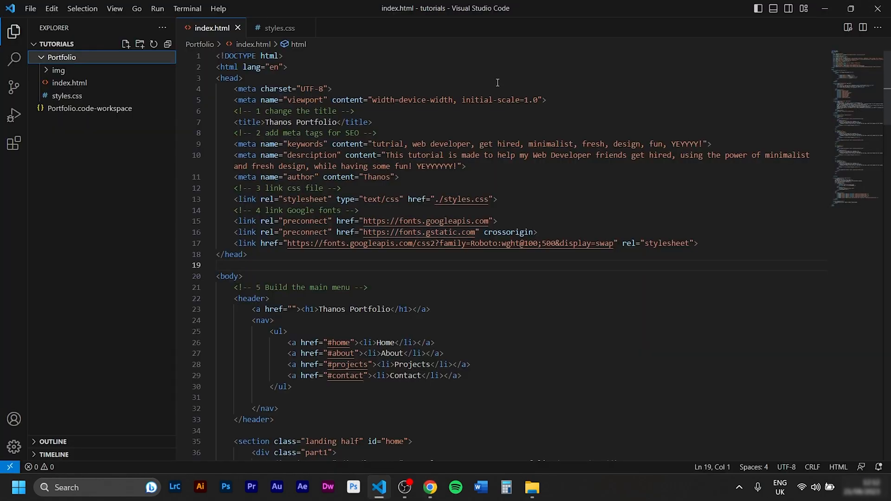
pyautogui.rightClick(65, 58)
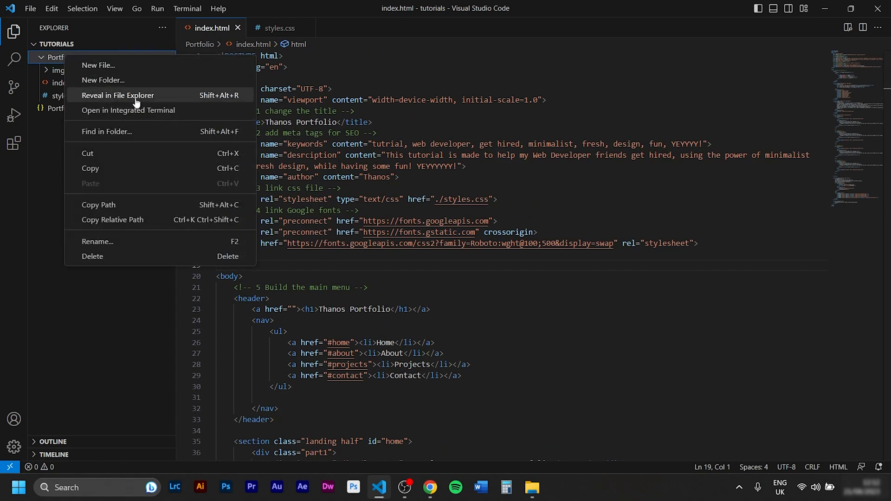
pyautogui.click(138, 98)
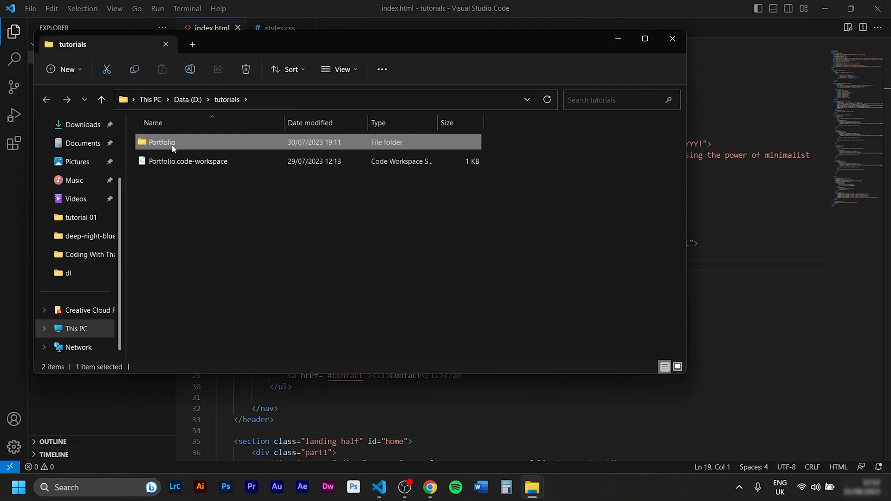
pyautogui.doubleClick(173, 147)
# Look through the Portfolio folder's styles.css, index.html and img contents, including the social subfolder, to identify the website files.
pyautogui.click(175, 182)
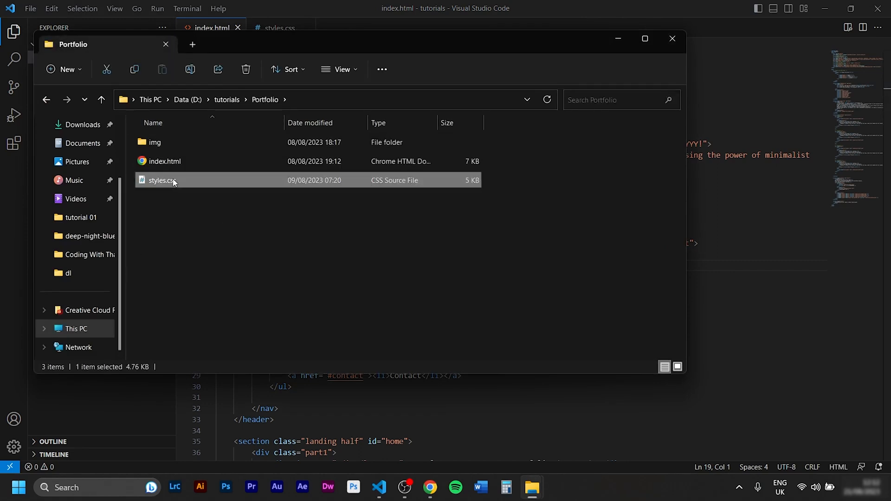
pyautogui.click(188, 160)
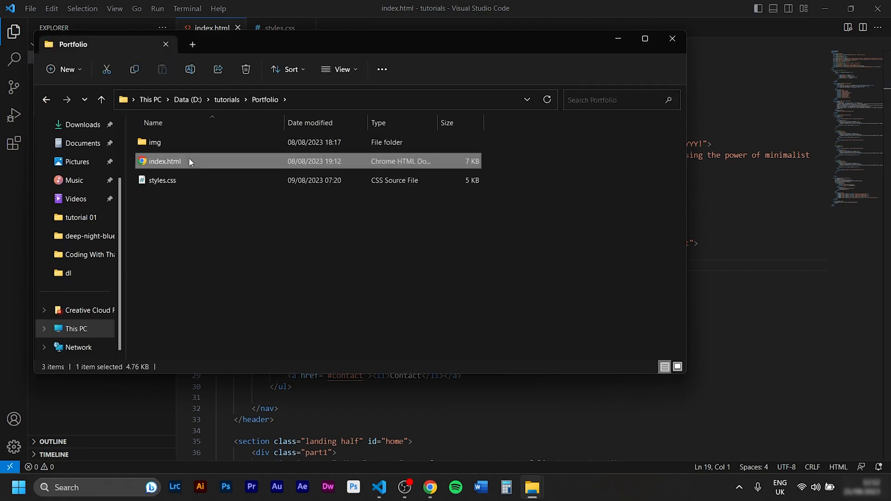
pyautogui.doubleClick(153, 144)
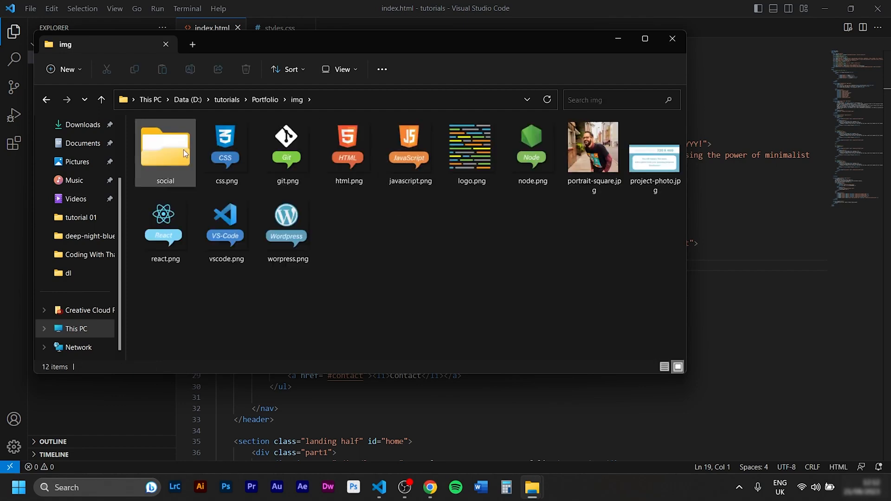
pyautogui.doubleClick(165, 149)
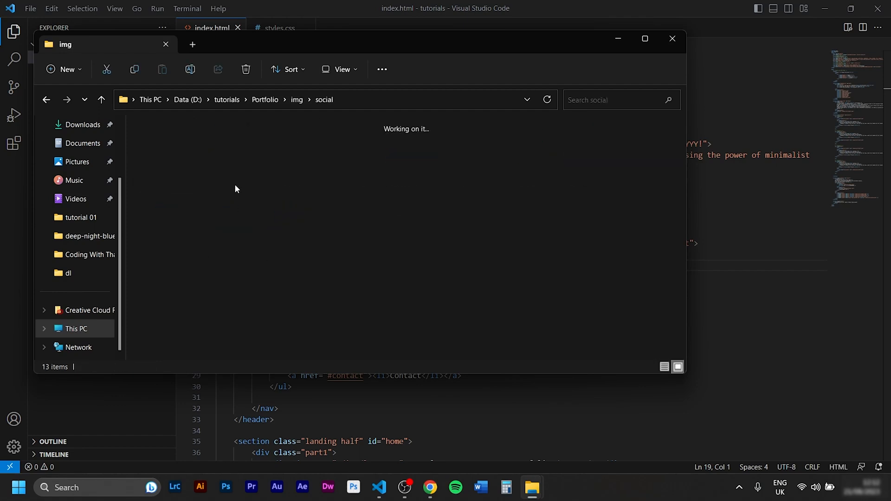
pyautogui.click(45, 99)
pyautogui.click(45, 99)
pyautogui.moveTo(220, 251); pyautogui.dragTo(134, 139)
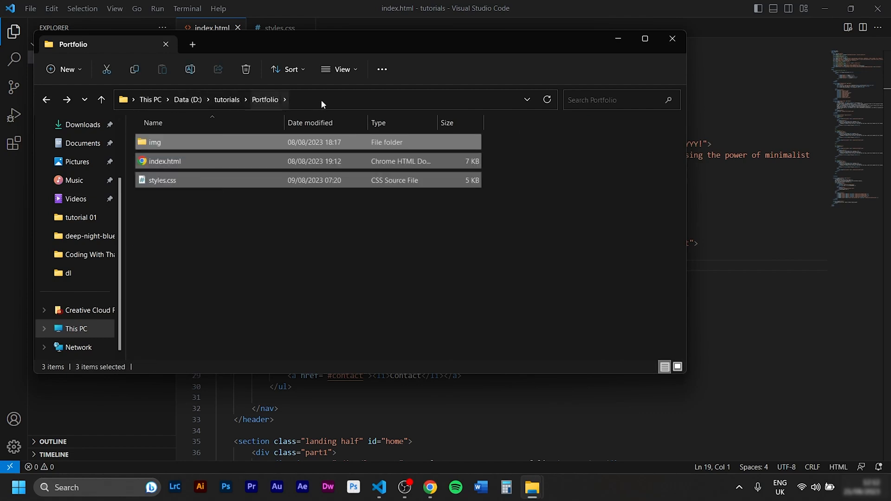
pyautogui.click(260, 276)
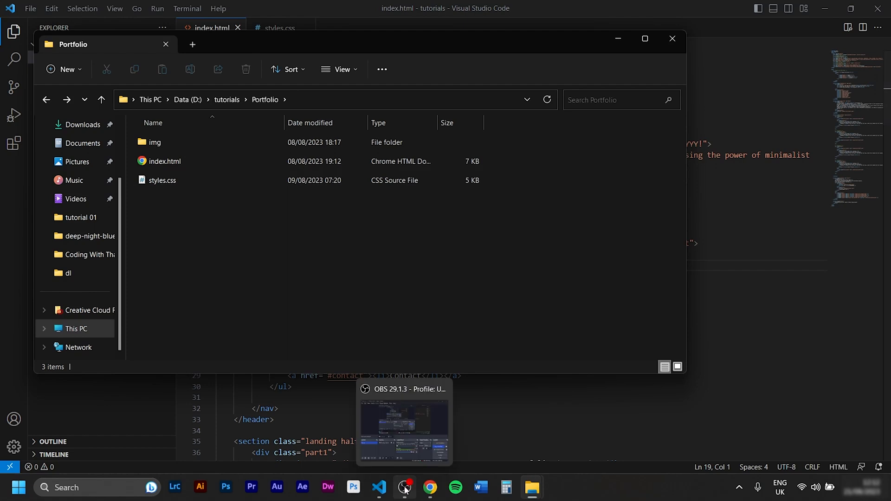
# Switch to the SiteGround File Manager in Chrome and upload styles.css and index.html from the Portfolio folder into public_html.
pyautogui.click(430, 487)
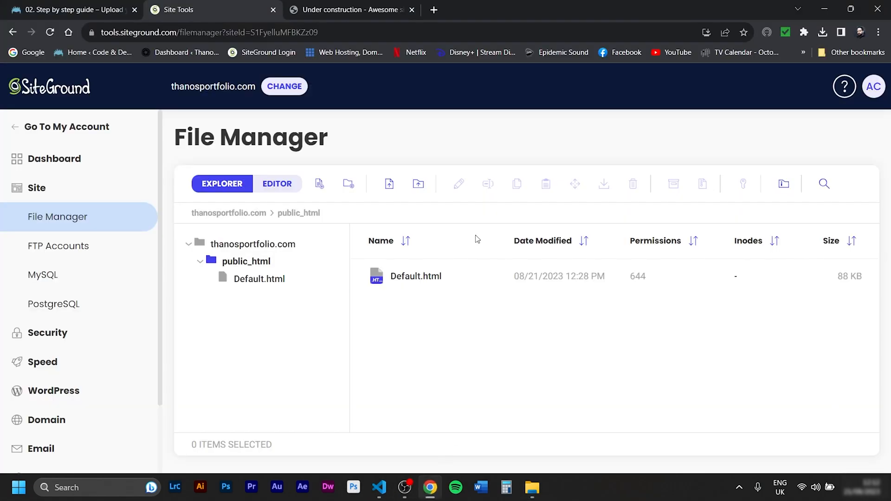
pyautogui.click(389, 185)
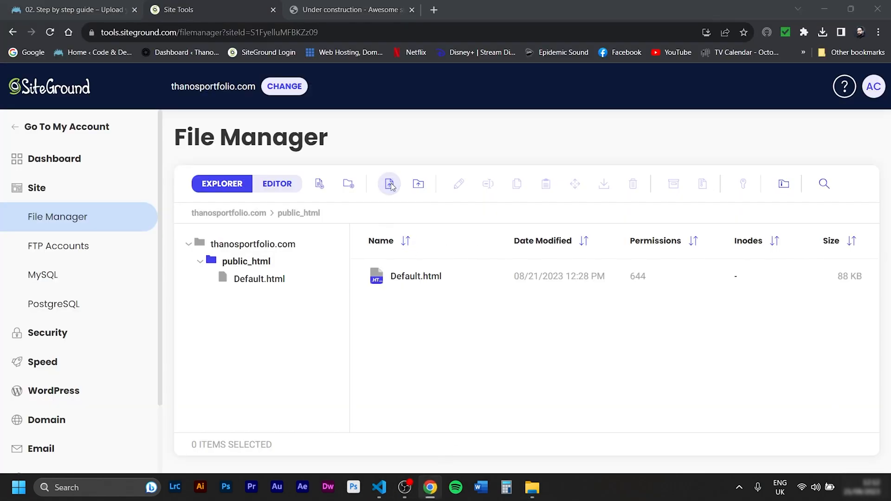
pyautogui.doubleClick(424, 197)
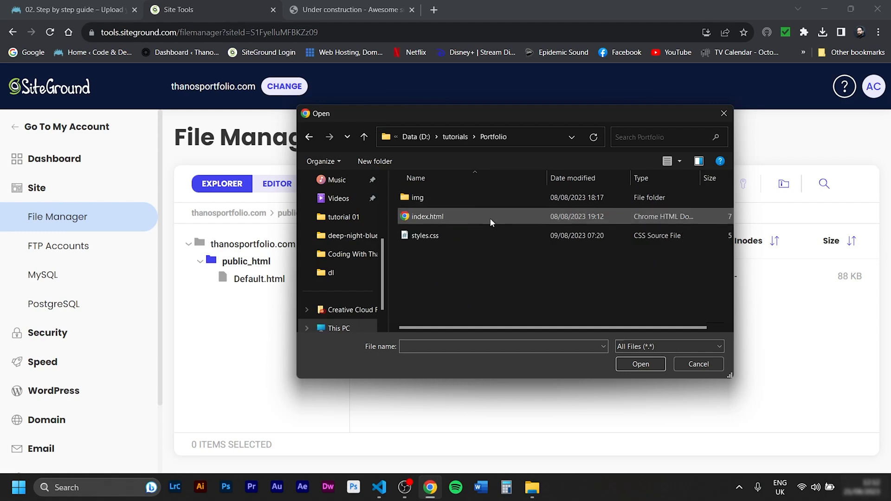
pyautogui.click(425, 236)
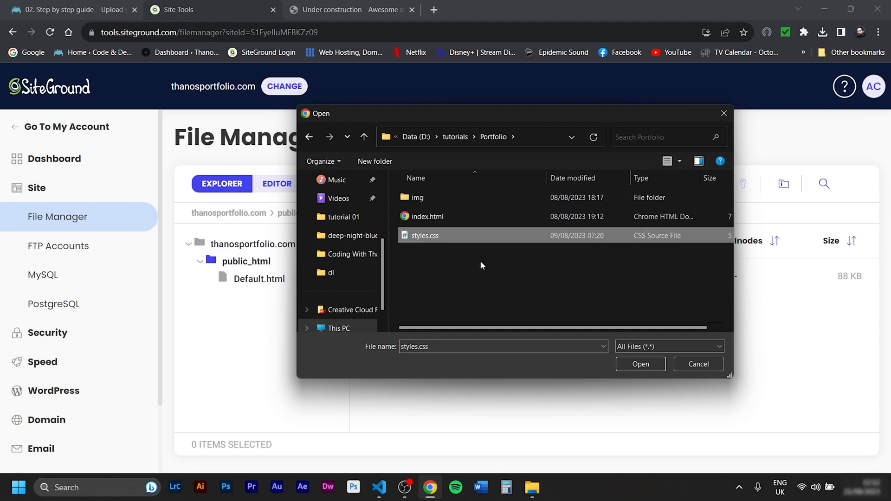
pyautogui.click(641, 364)
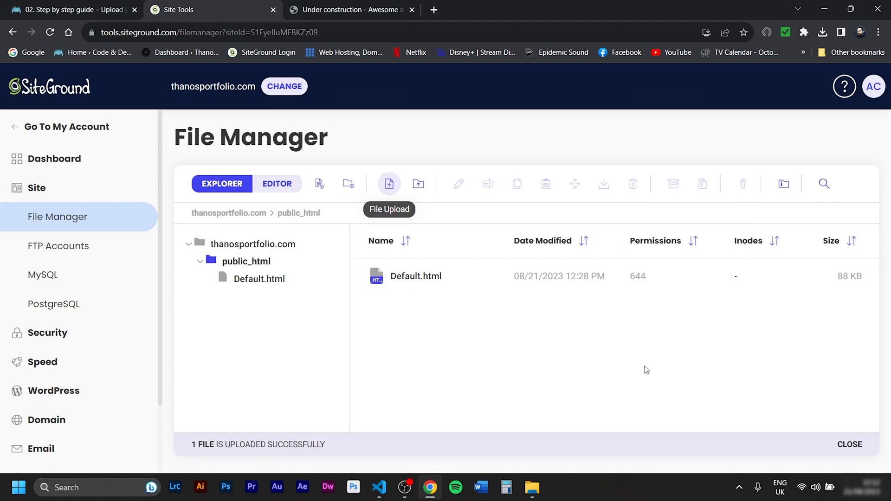
pyautogui.click(391, 183)
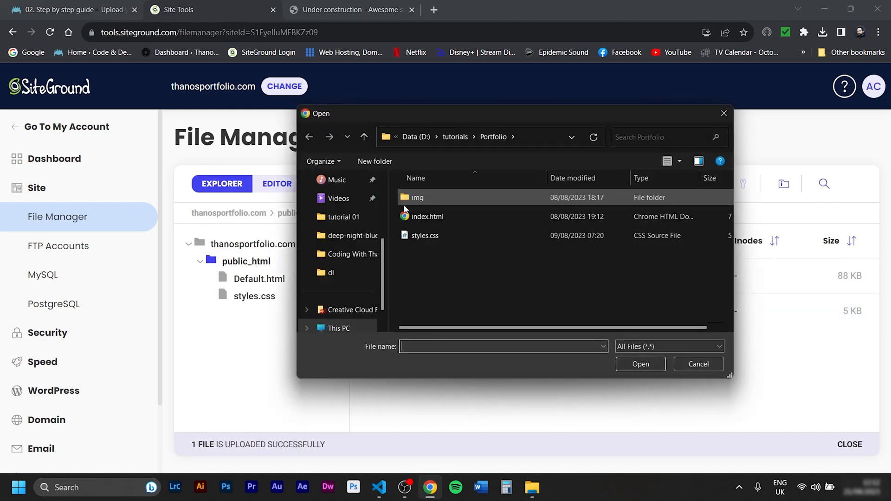
pyautogui.click(427, 216)
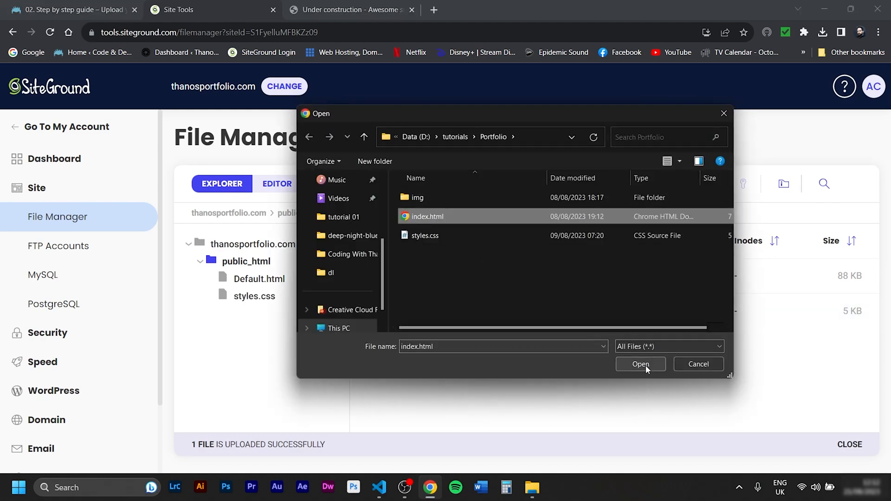
pyautogui.click(640, 364)
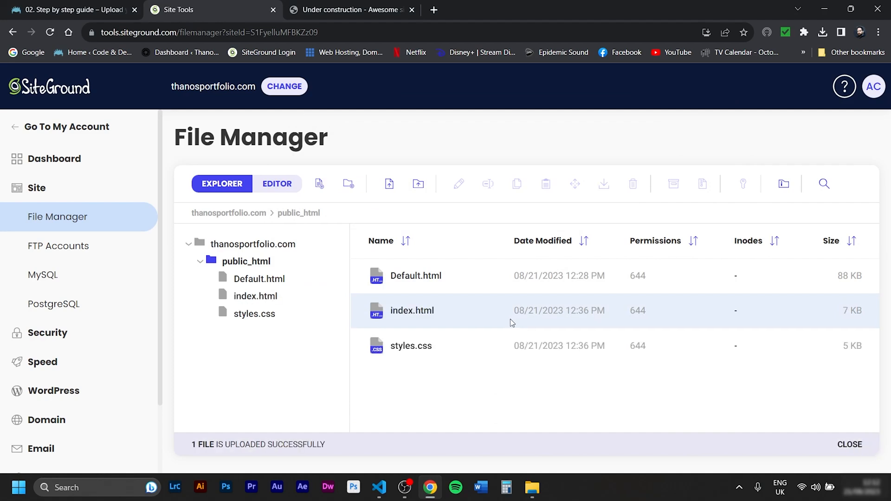
# Upload the Portfolio project's img folder with all its files into public_html.
pyautogui.click(416, 183)
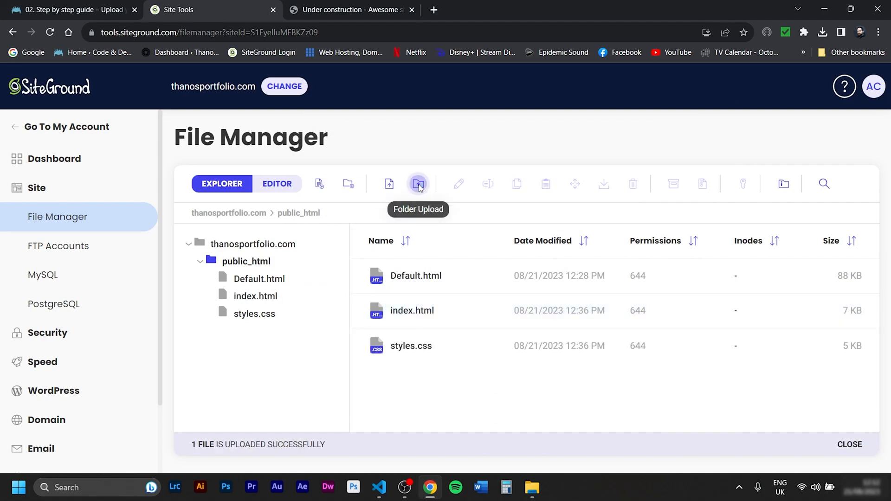
pyautogui.click(415, 198)
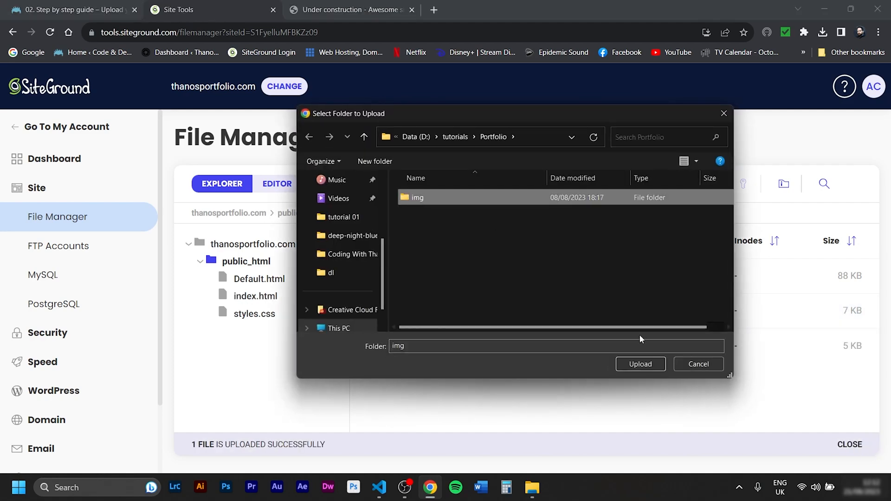
pyautogui.click(637, 366)
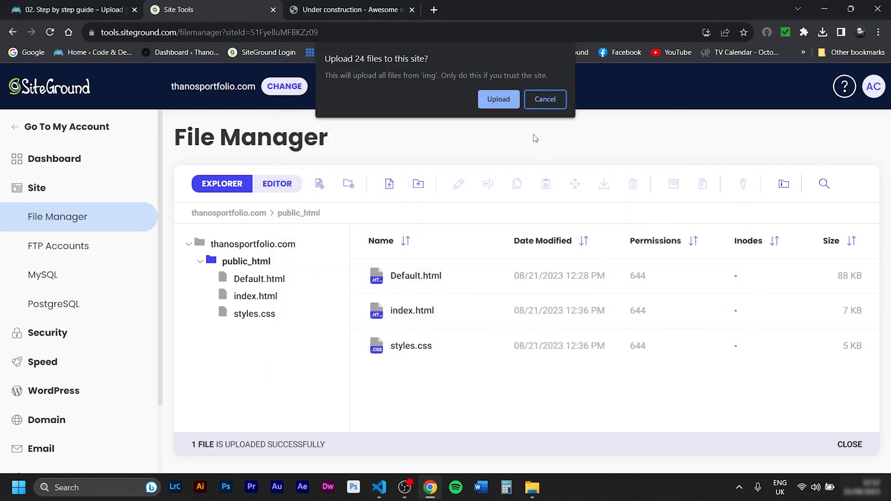
pyautogui.click(509, 98)
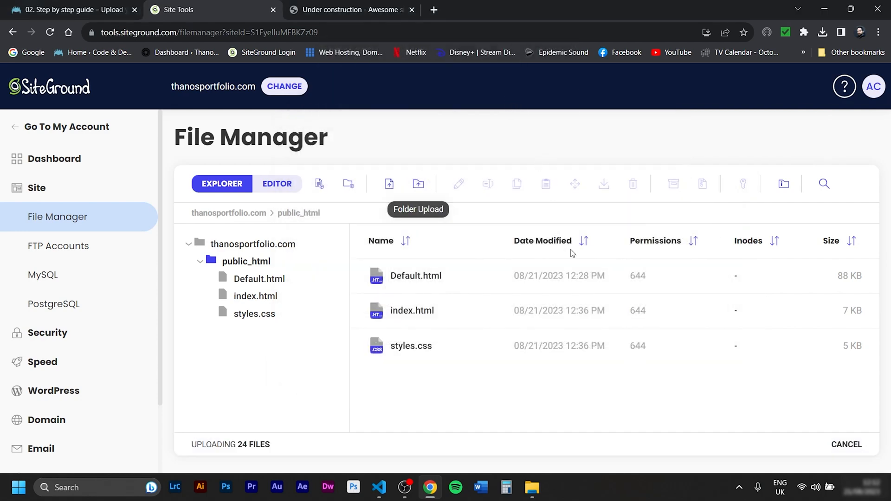
# Reload thanosportfolio.com and look through the live page from the welcome section down to the projects.
pyautogui.click(337, 13)
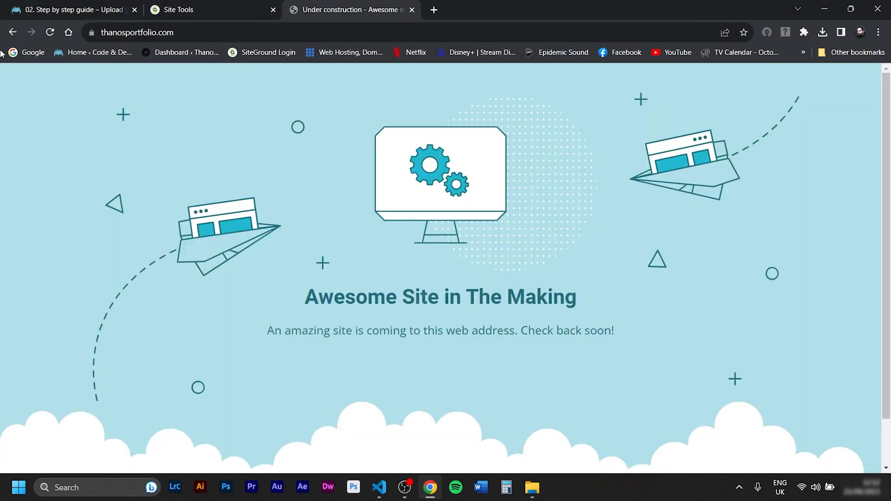
pyautogui.click(51, 33)
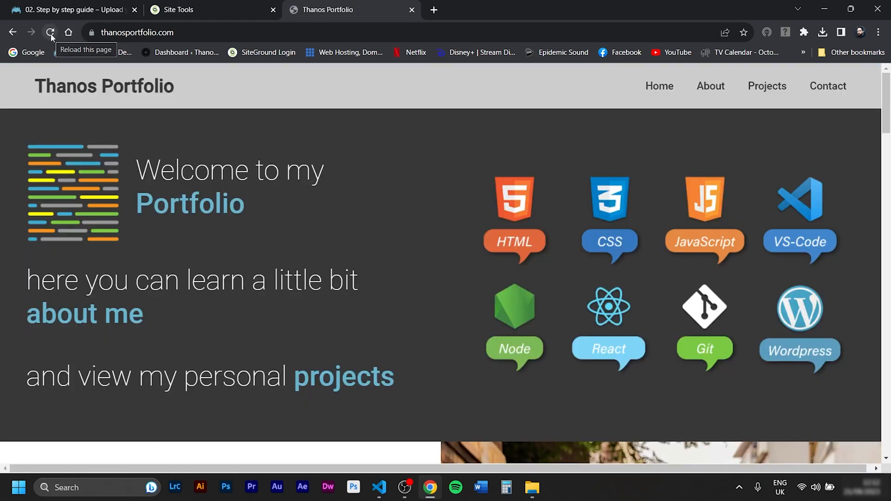
pyautogui.scroll(-1, 584, 248)
pyautogui.scroll(-20, 584, 249)
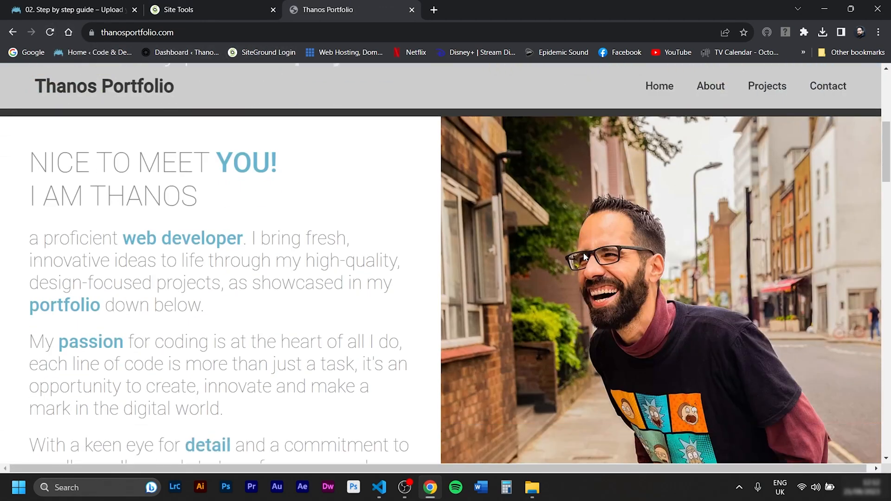
pyautogui.scroll(-20, 554, 272)
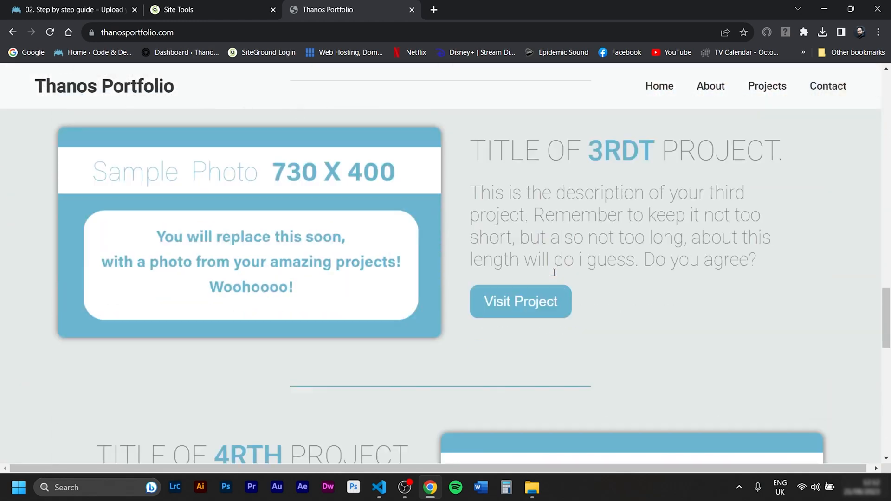
pyautogui.scroll(20, 554, 272)
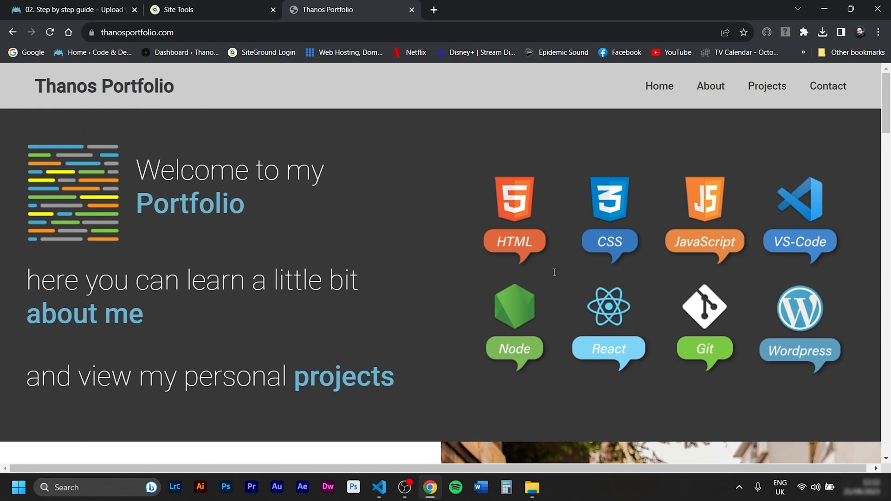
# Return to File Manager and delete Default.html from public_html.
pyautogui.click(172, 10)
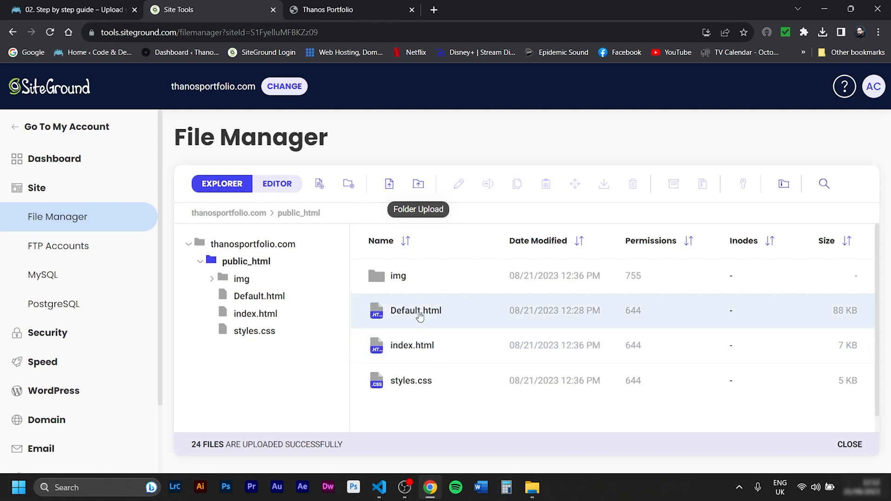
pyautogui.click(451, 310)
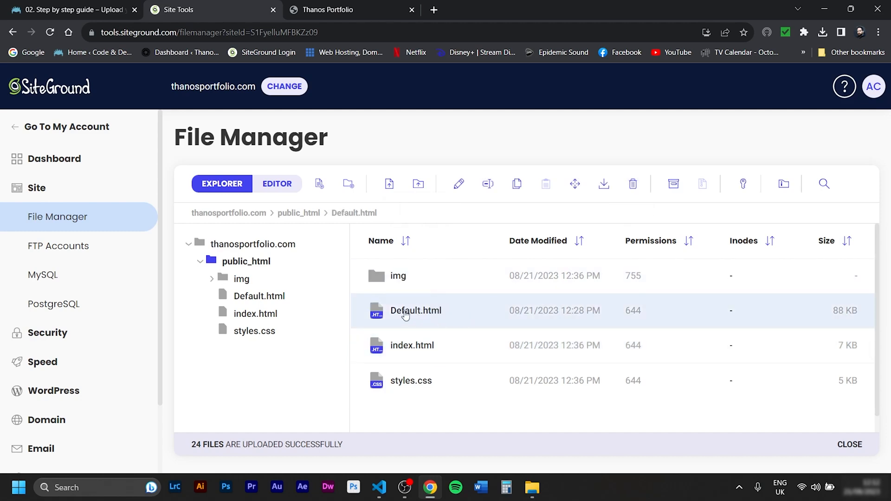
pyautogui.click(633, 185)
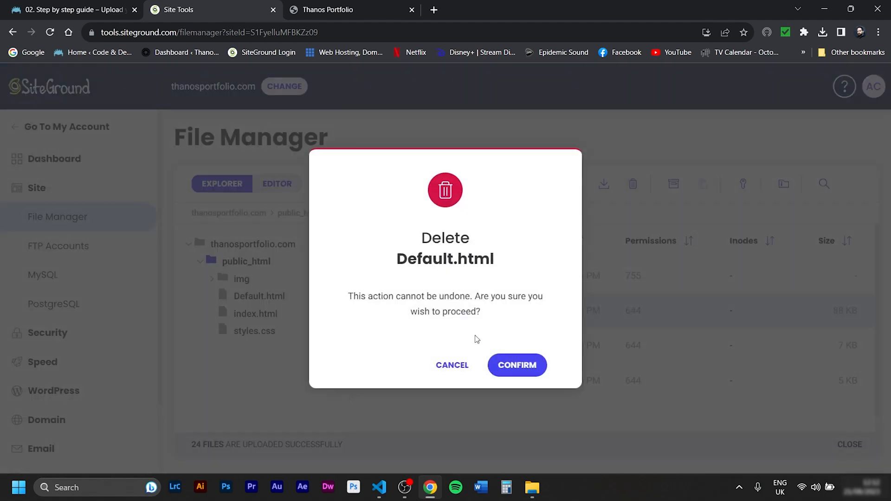
pyautogui.click(508, 367)
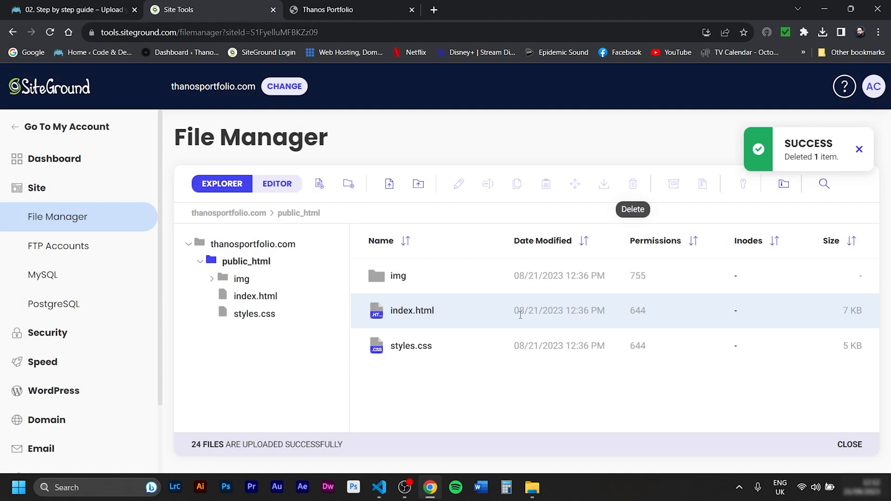
pyautogui.hotkey('ctrl', 'Tab')
pyautogui.scroll(-6, 644, 221)
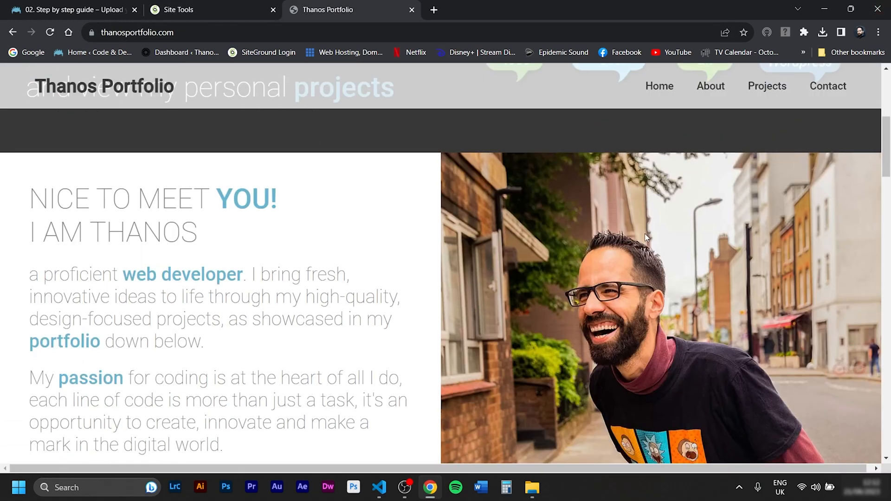
pyautogui.scroll(-5, 646, 241)
pyautogui.click(115, 33)
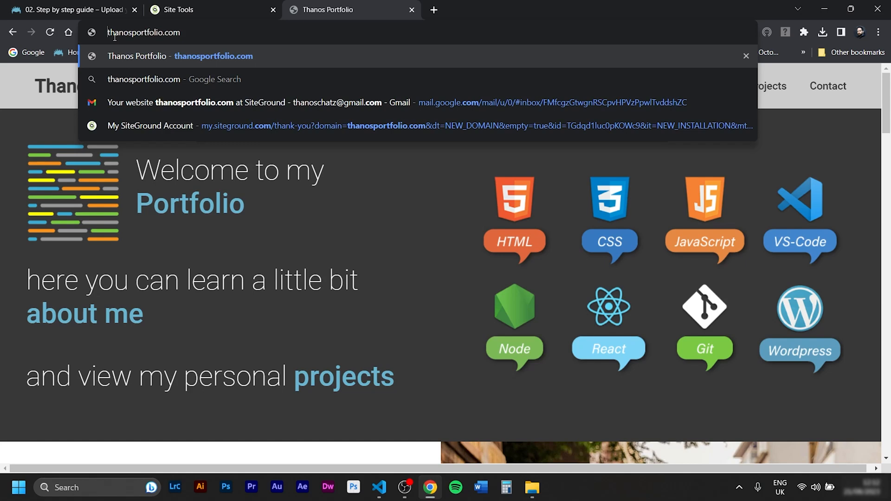
pyautogui.write('htt')
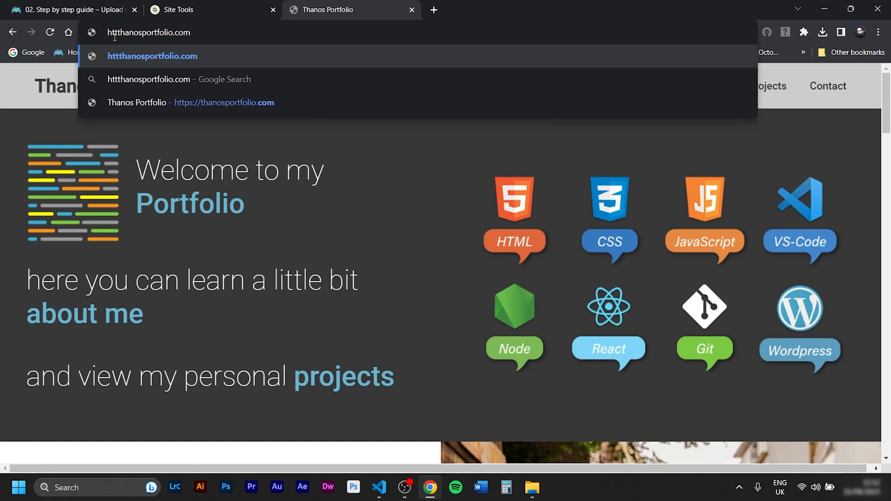
pyautogui.write('p://www.')
pyautogui.press('Return')
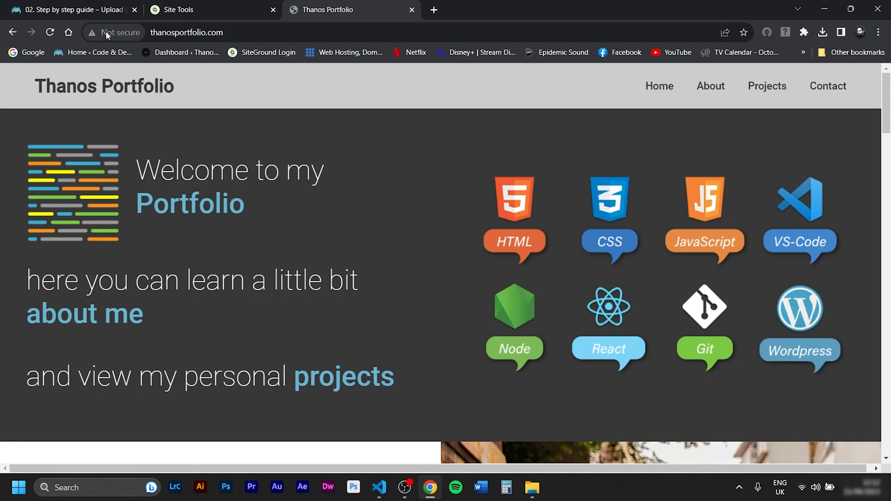
pyautogui.click(144, 33)
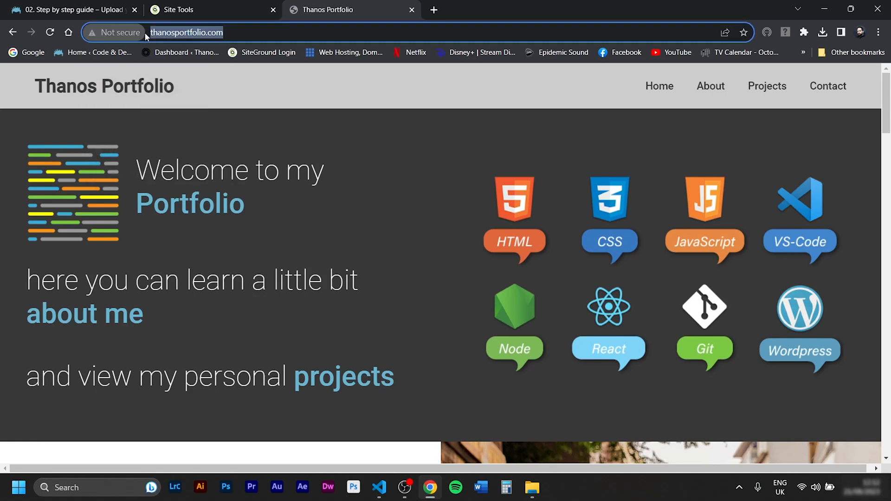
pyautogui.click(255, 31)
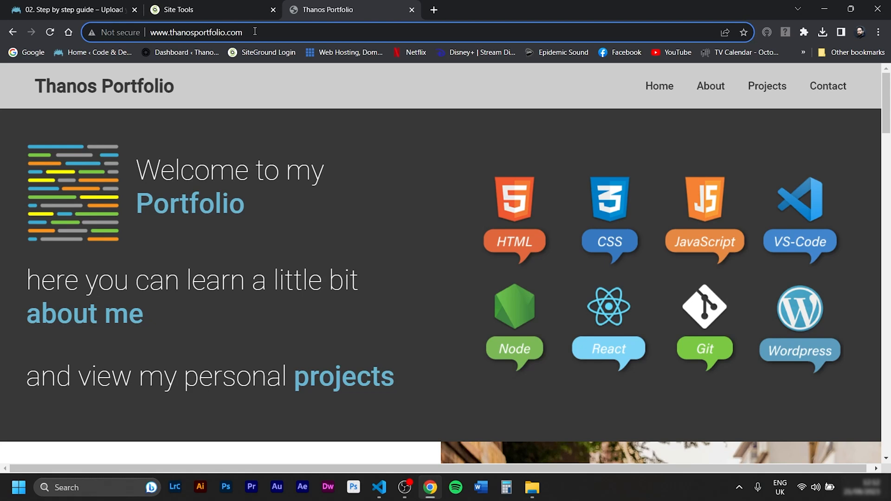
# Check the domain's certificate in Site Tools' SSL Manager and enable HTTPS Enforce for thanosportfolio.com.
pyautogui.click(185, 10)
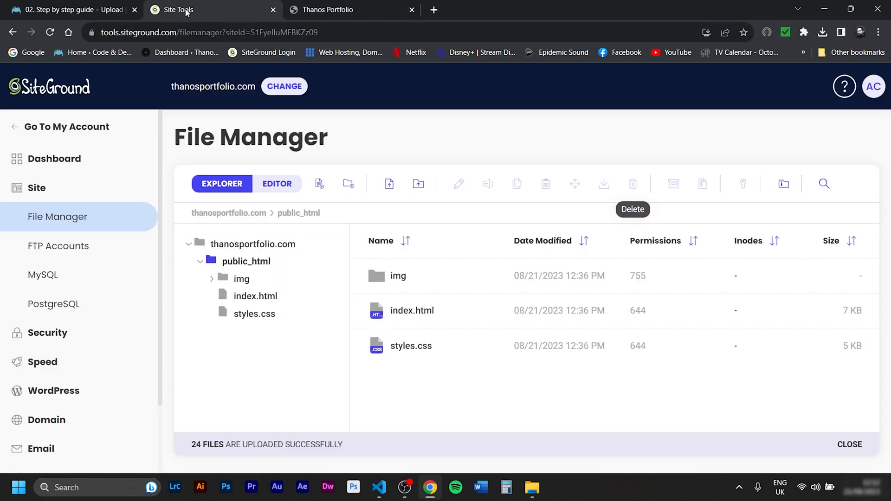
pyautogui.scroll(-1, 81, 314)
pyautogui.click(81, 315)
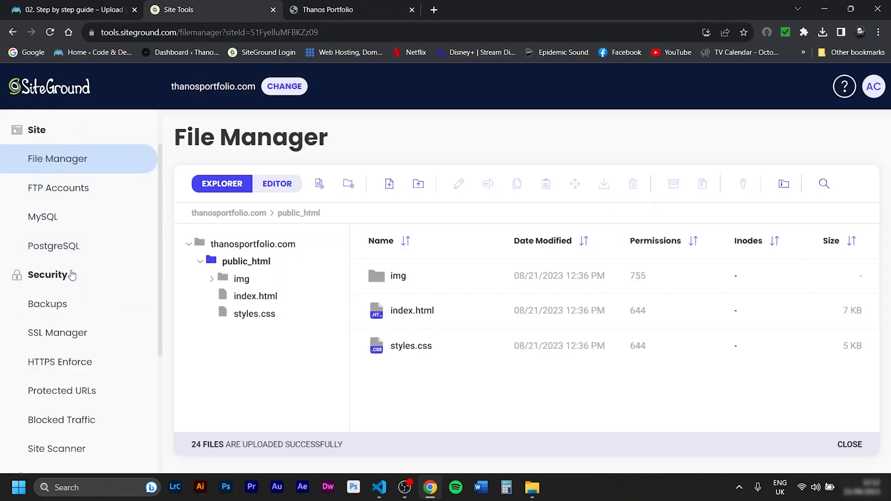
pyautogui.scroll(-1, 81, 216)
pyautogui.click(46, 221)
pyautogui.scroll(-2, 539, 233)
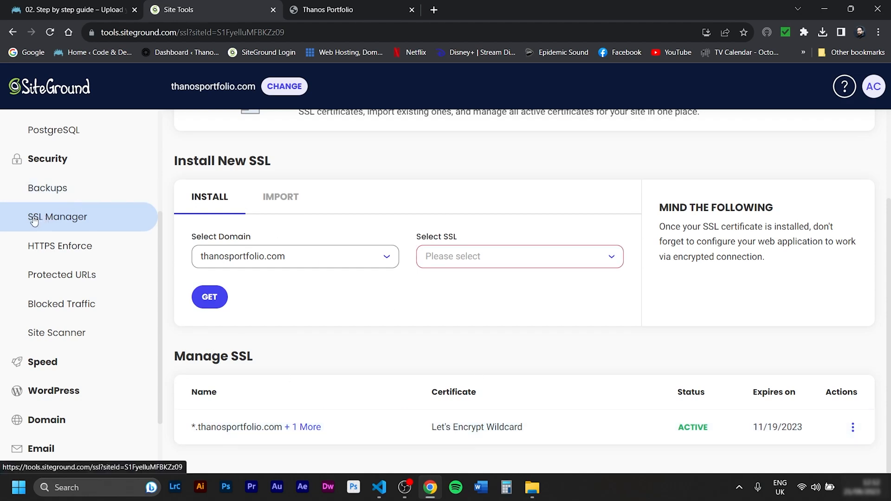
pyautogui.click(326, 7)
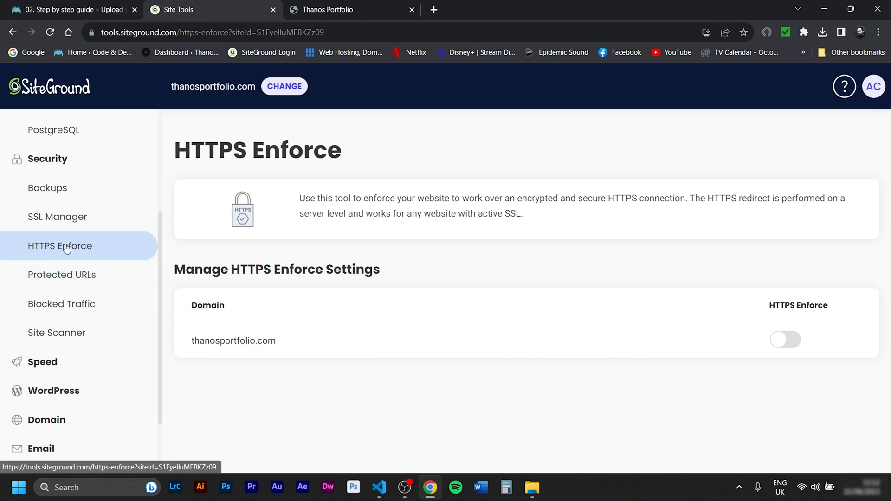
pyautogui.click(784, 340)
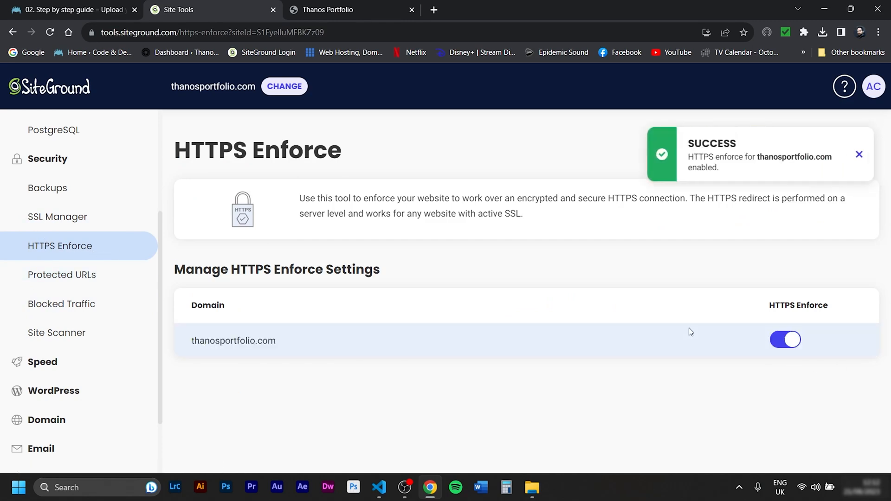
pyautogui.hotkey('ctrl', 'Tab')
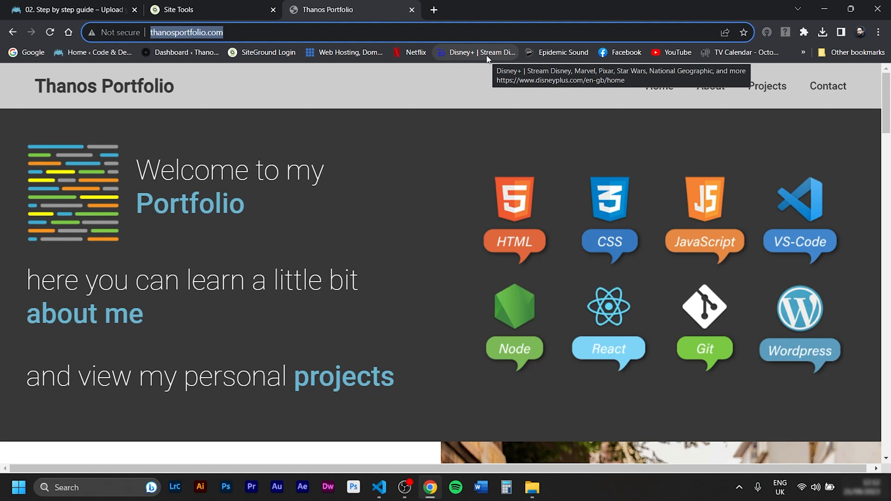
pyautogui.press('Home')
pyautogui.write('www.')
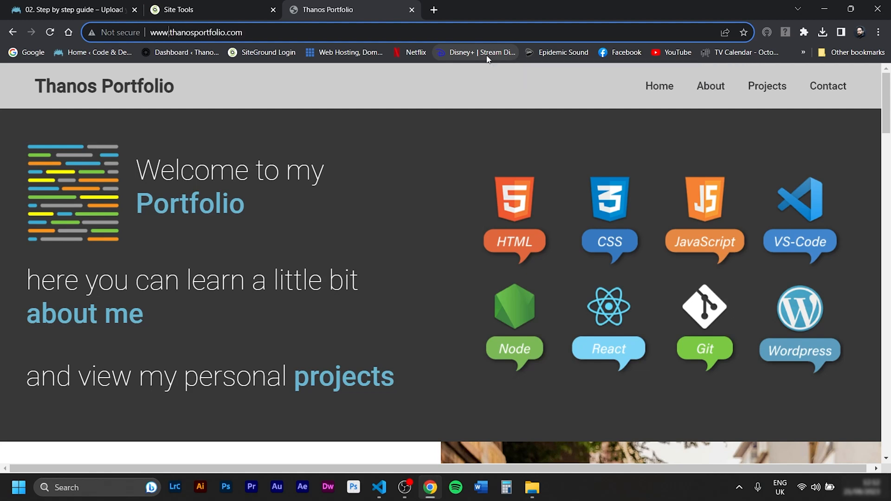
pyautogui.write('http')
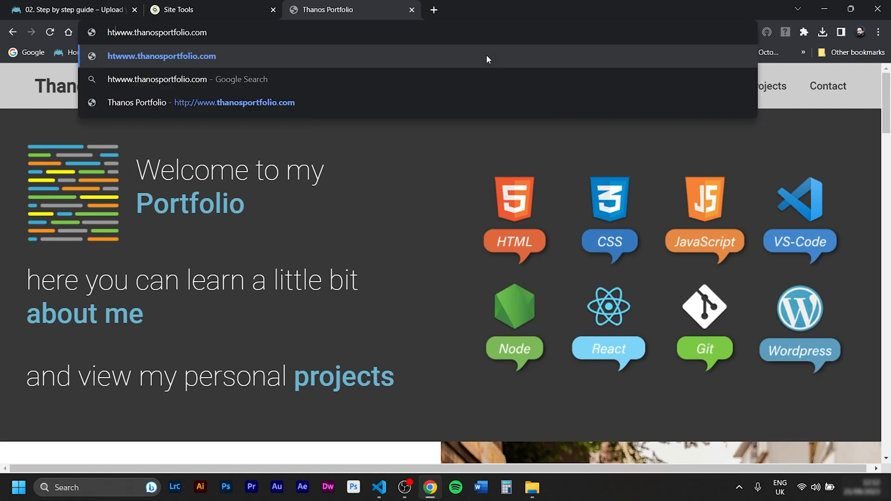
pyautogui.write('s')
pyautogui.write(':')
pyautogui.write('//')
pyautogui.press('Return')
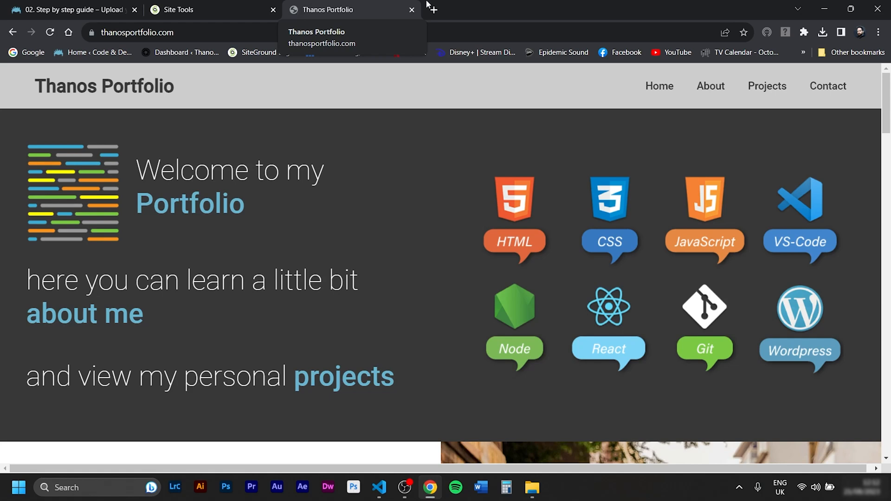
# Download the tutorial page's assets and save Assets-FaviconX3.zip in the Downloads folder.
pyautogui.click(80, 10)
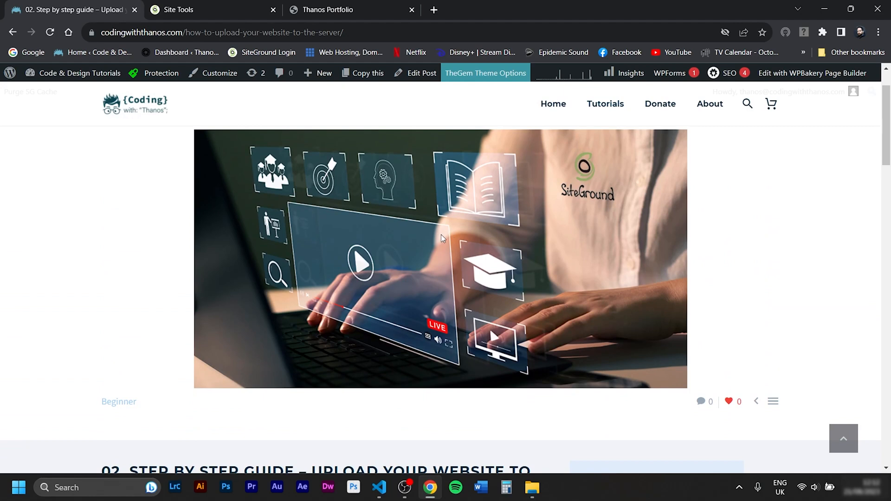
pyautogui.scroll(-8, 441, 235)
pyautogui.click(209, 421)
pyautogui.click(346, 254)
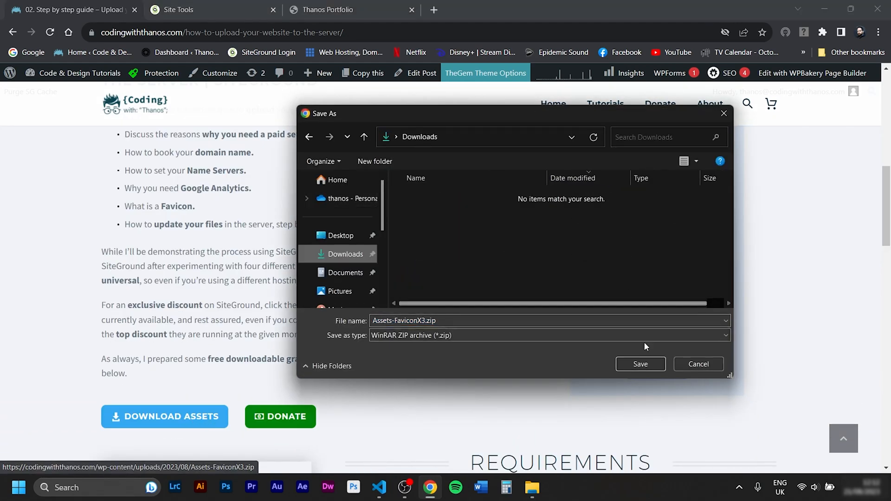
pyautogui.click(640, 363)
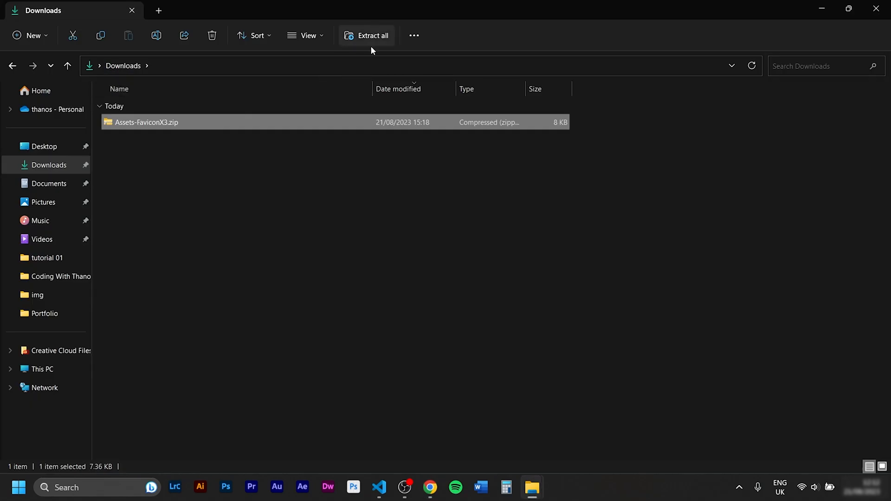
# Extract Assets-FaviconX3.zip in Downloads and open the inner Assets-FaviconX3 folder.
pyautogui.click(369, 39)
pyautogui.click(537, 361)
pyautogui.doubleClick(204, 142)
pyautogui.doubleClick(161, 120)
# Copy the 16x16, 32x32 and 48x48 favicon PNG files into the local Portfolio project's img folder.
pyautogui.moveTo(336, 189); pyautogui.dragTo(76, 86)
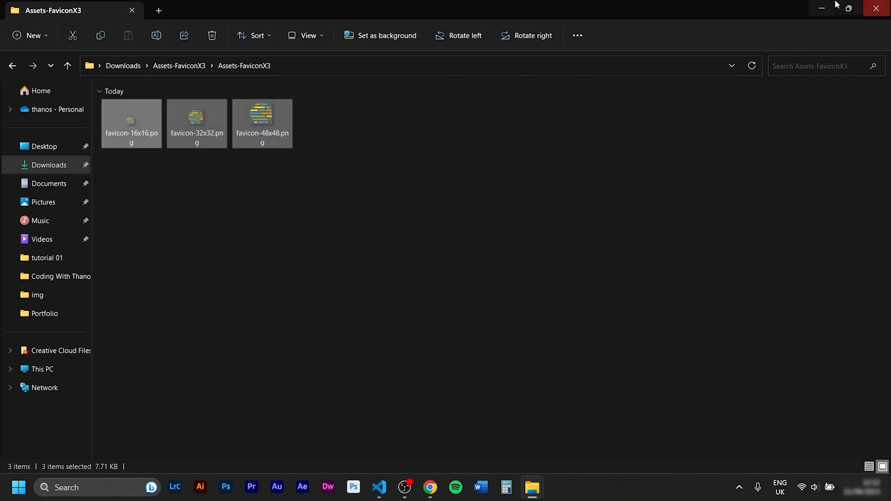
pyautogui.click(848, 9)
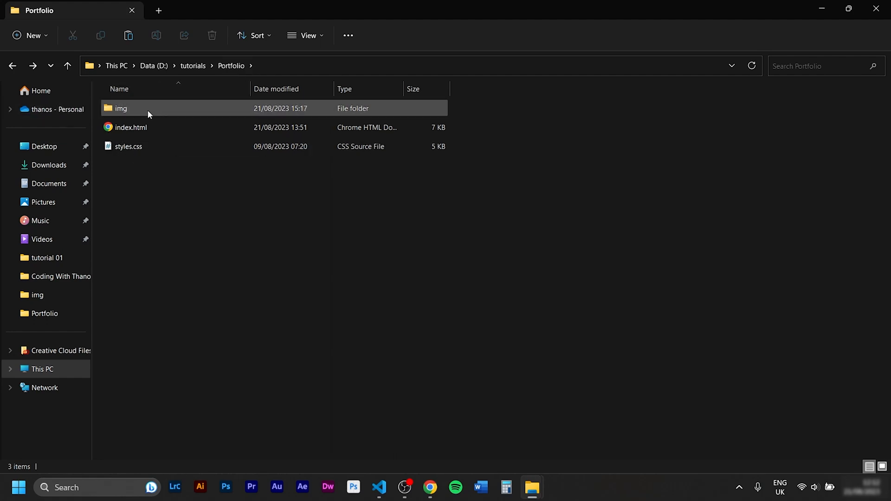
pyautogui.doubleClick(180, 110)
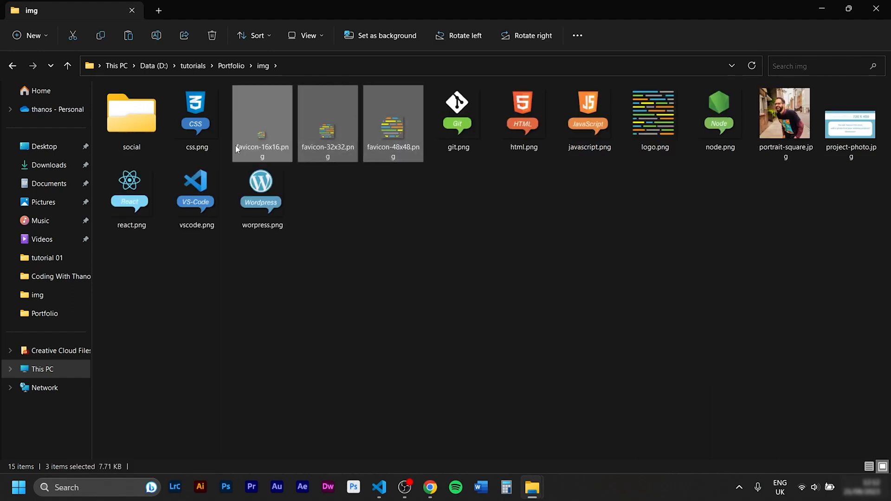
pyautogui.click(393, 343)
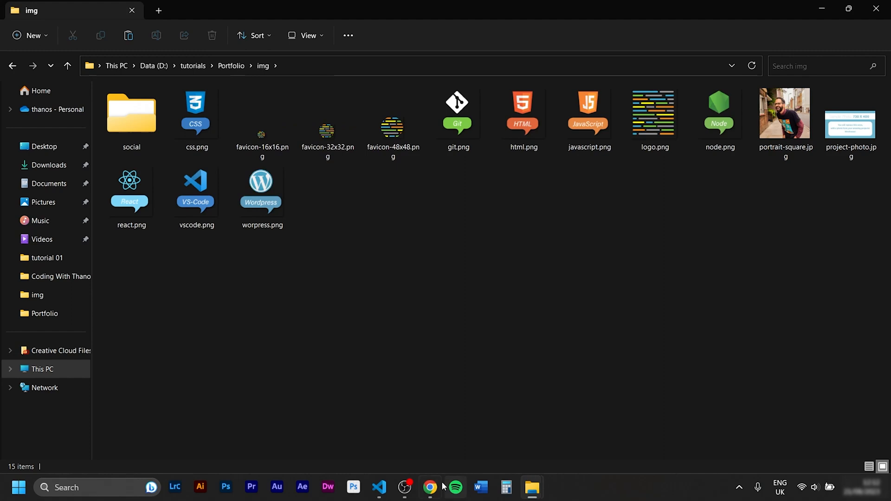
# Switch to Visual Studio Code, review the three favicon link tags in index.html and save the file.
pyautogui.click(397, 467)
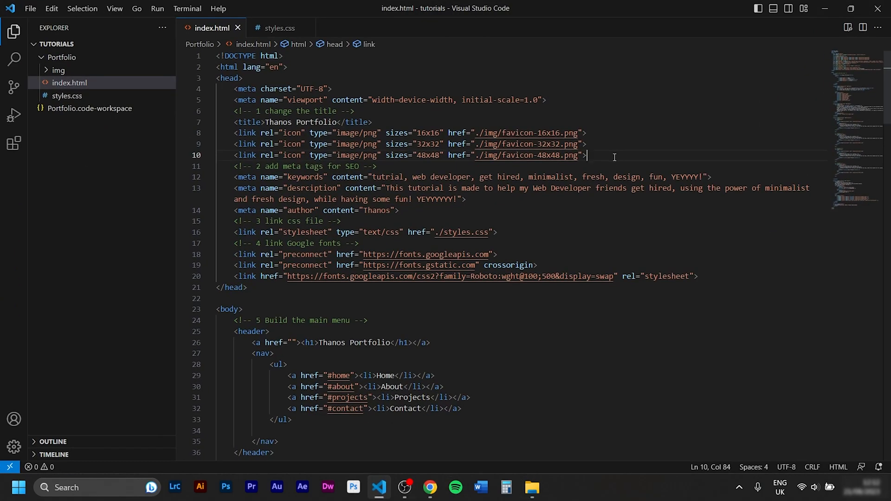
pyautogui.moveTo(610, 157); pyautogui.dragTo(190, 129)
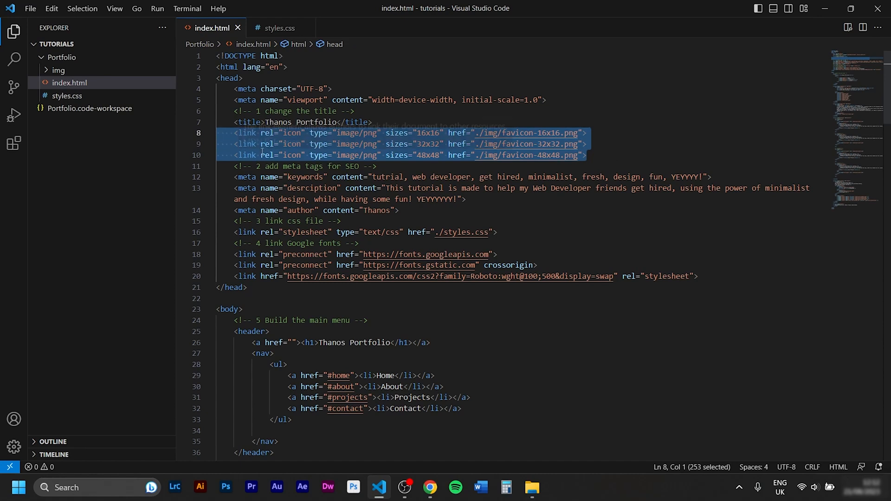
pyautogui.click(307, 113)
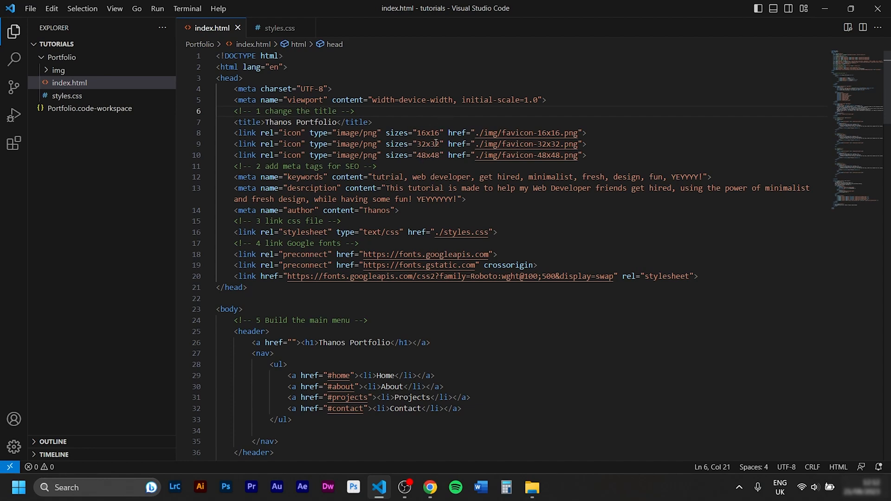
pyautogui.click(31, 10)
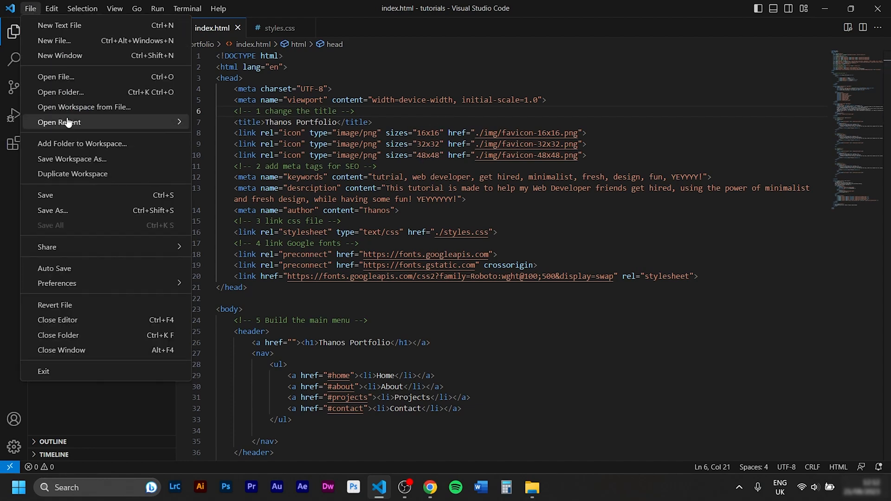
pyautogui.click(58, 198)
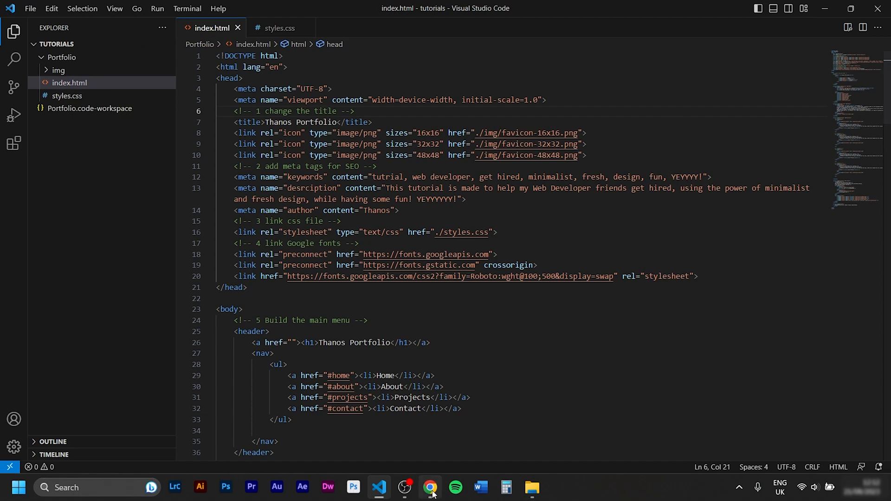
# Return to SiteGround's File Manager in Chrome and upload the local index.html to public_html, overwriting the existing file.
pyautogui.moveTo(432, 493)
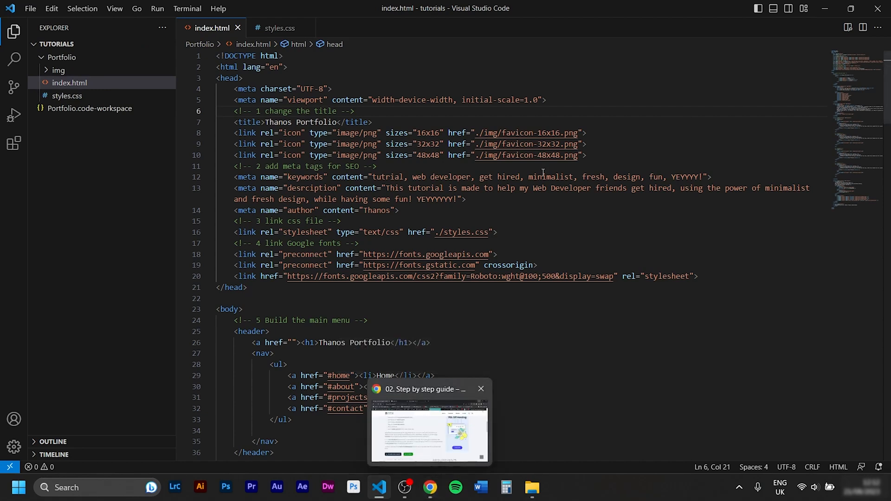
pyautogui.click(439, 491)
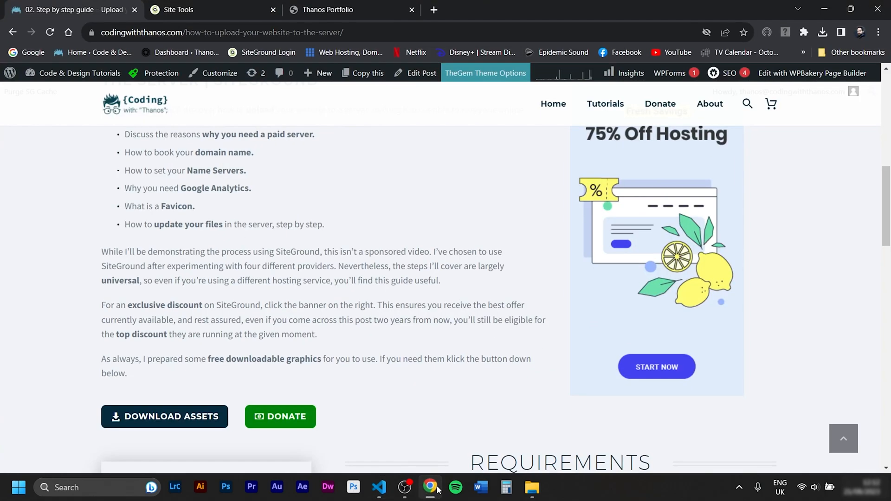
pyautogui.click(176, 10)
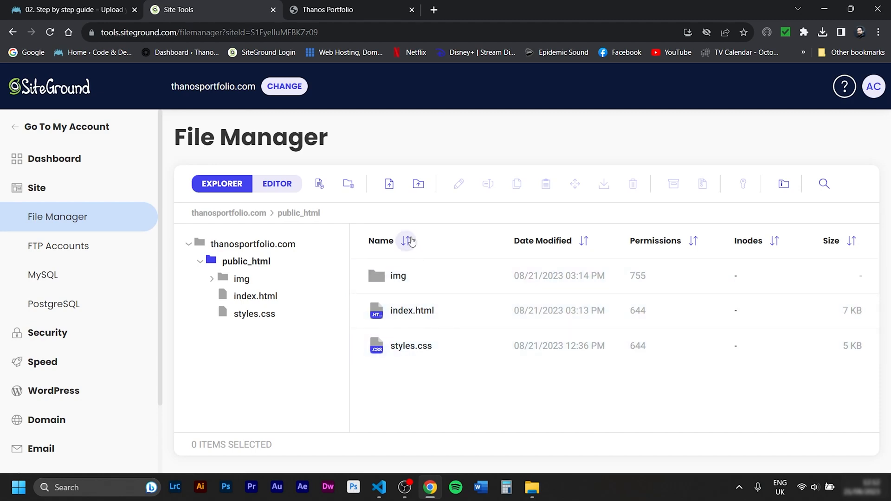
pyautogui.click(390, 186)
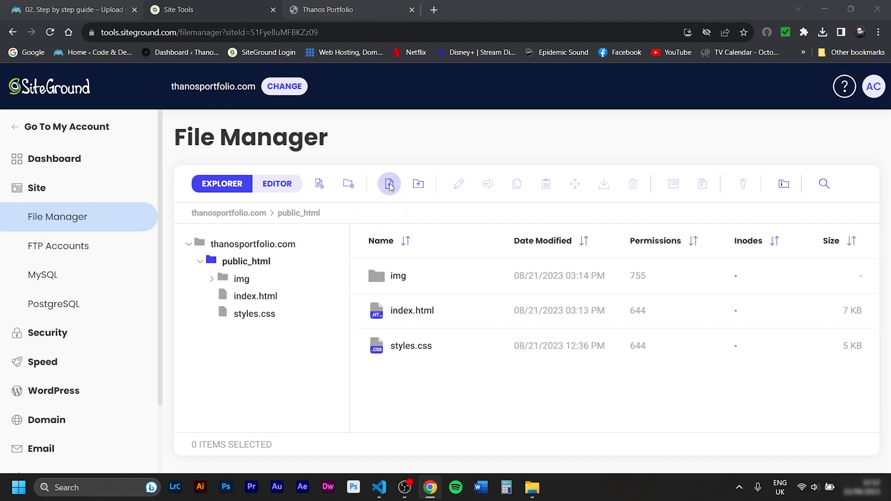
pyautogui.click(429, 219)
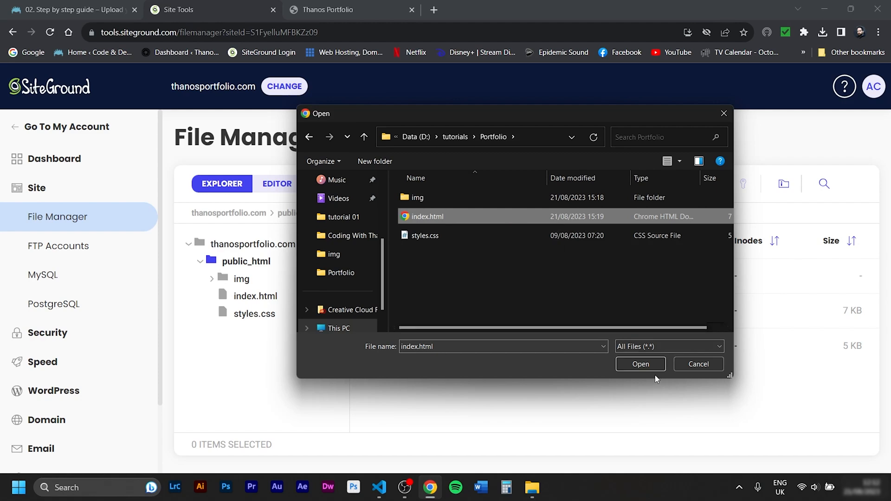
pyautogui.click(637, 365)
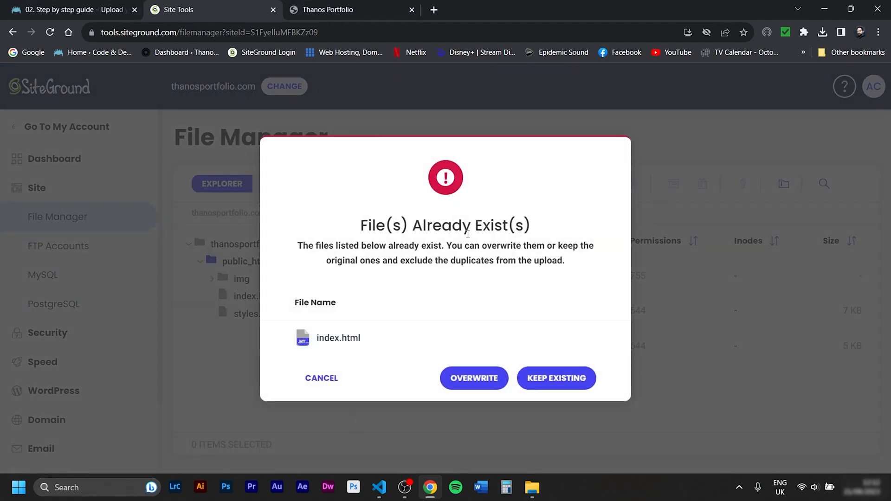
pyautogui.click(478, 382)
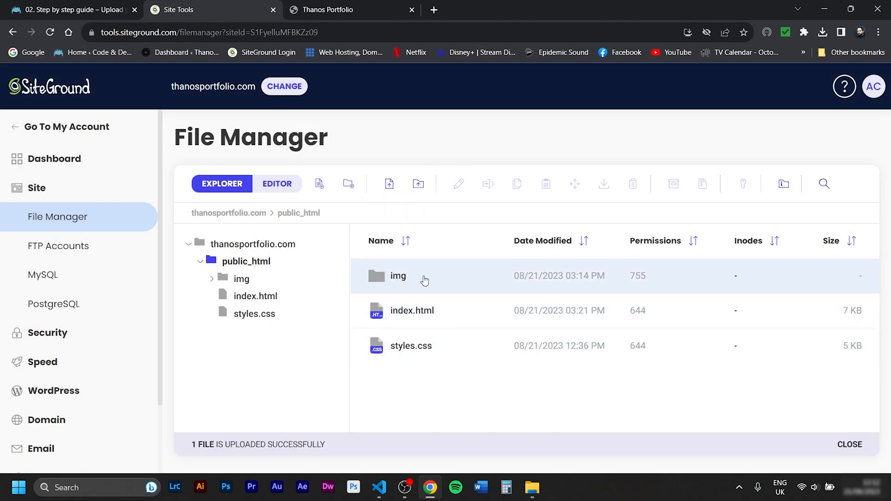
# Open the img folder in public_html and upload favicon-16x16.png from the local Portfolio img folder.
pyautogui.doubleClick(443, 280)
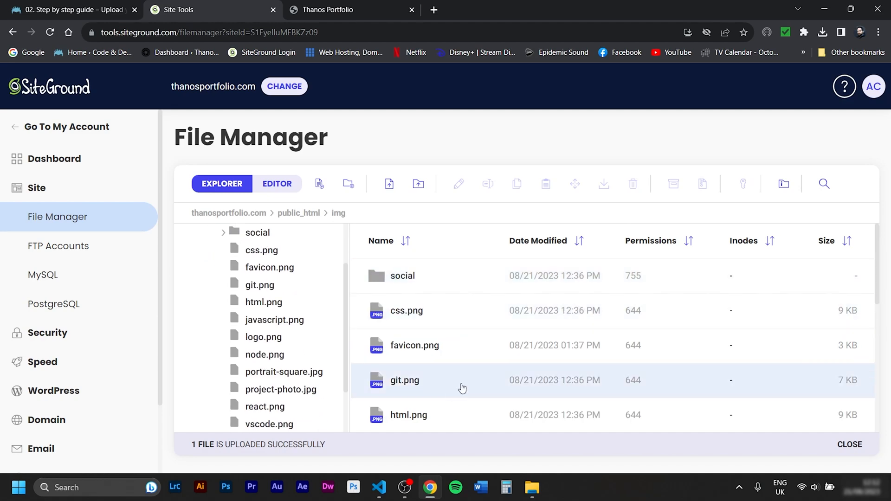
pyautogui.click(390, 184)
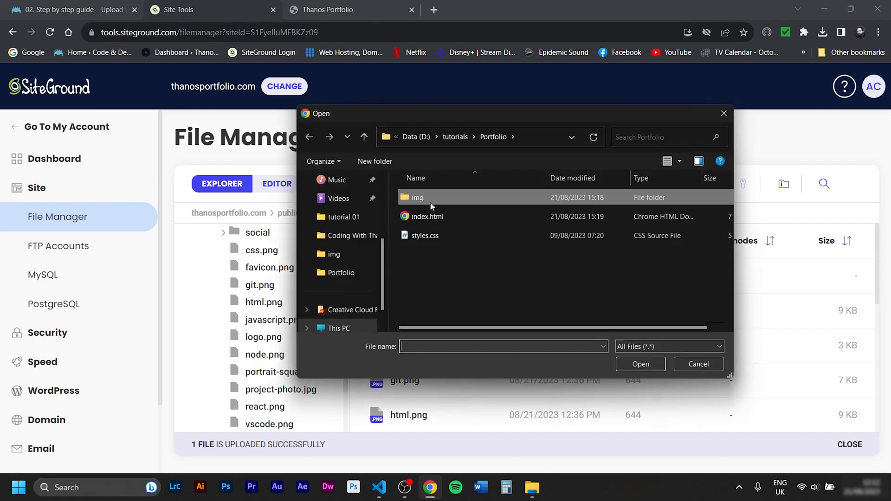
pyautogui.doubleClick(430, 202)
pyautogui.click(563, 224)
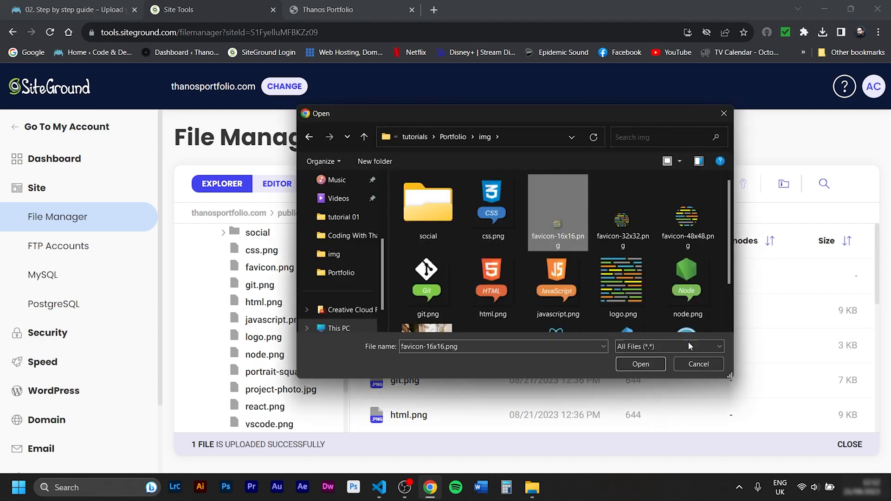
pyautogui.click(641, 364)
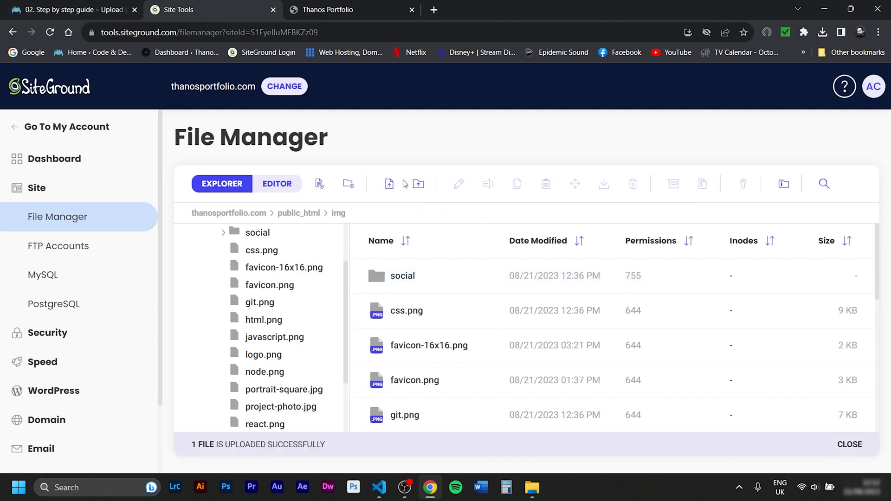
# Upload favicon-32x32.png and favicon-48x48.png to the img folder in public_html.
pyautogui.click(389, 183)
pyautogui.click(605, 228)
pyautogui.click(644, 365)
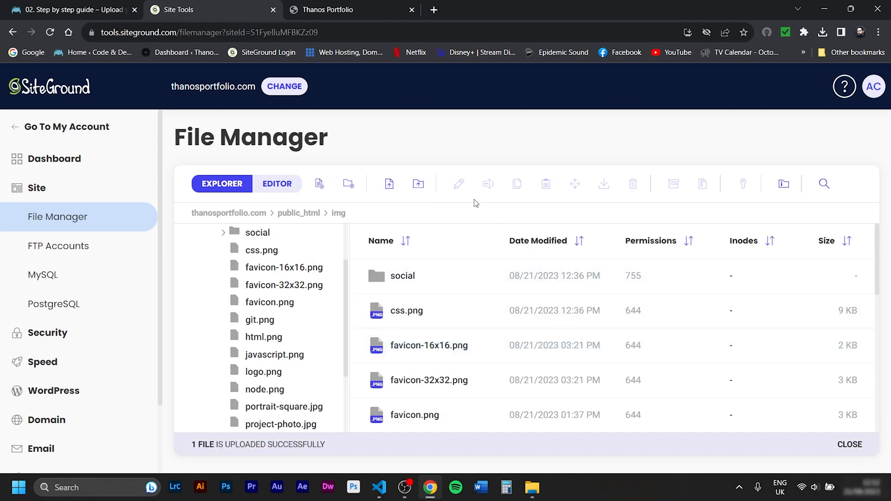
pyautogui.click(389, 184)
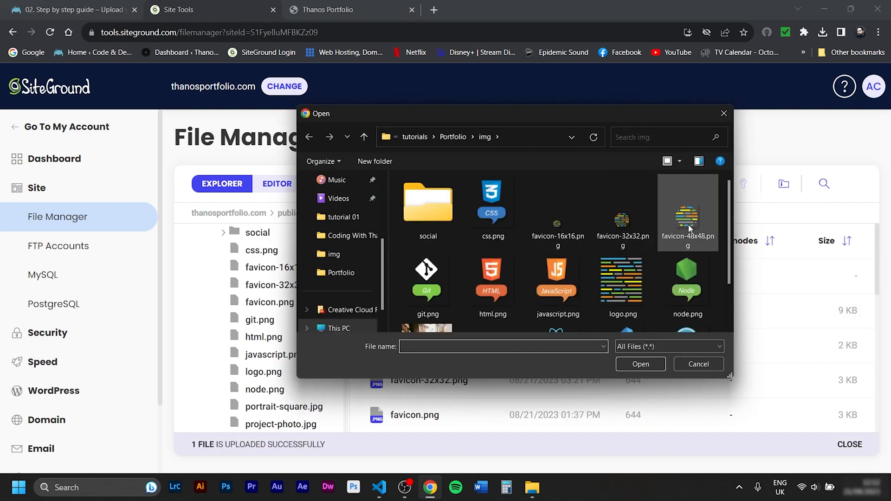
pyautogui.click(687, 218)
pyautogui.click(645, 364)
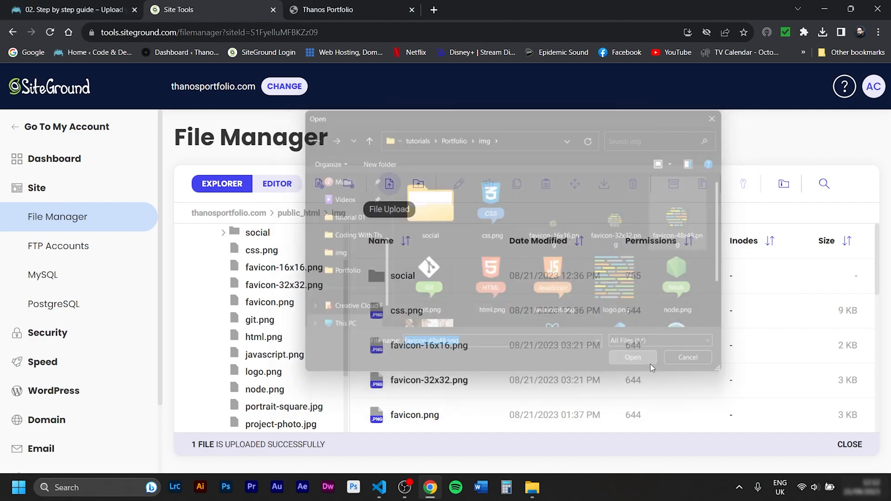
# Reload the live portfolio site and clear Chrome's browsing history, cookies and cached images and files for all time.
pyautogui.click(355, 5)
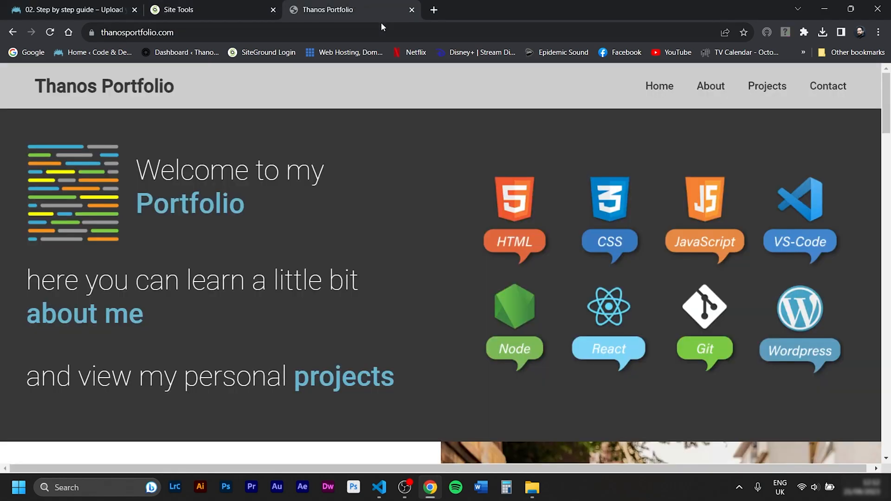
pyautogui.click(52, 33)
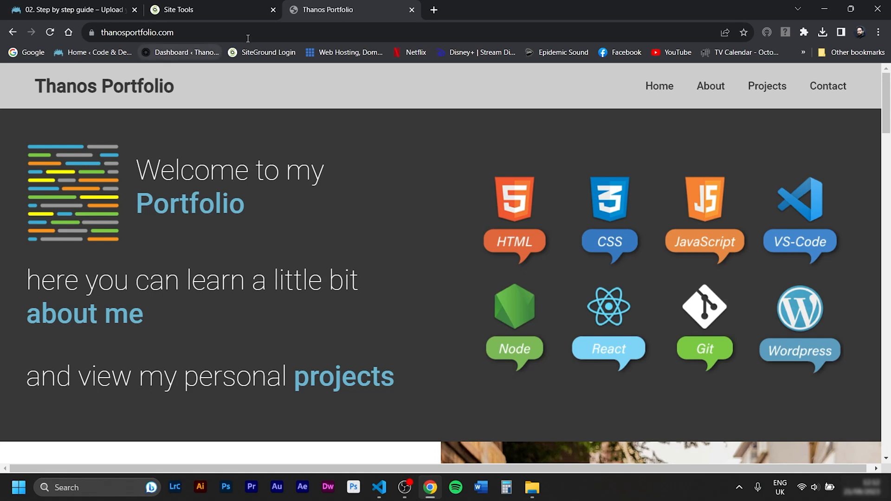
pyautogui.click(880, 33)
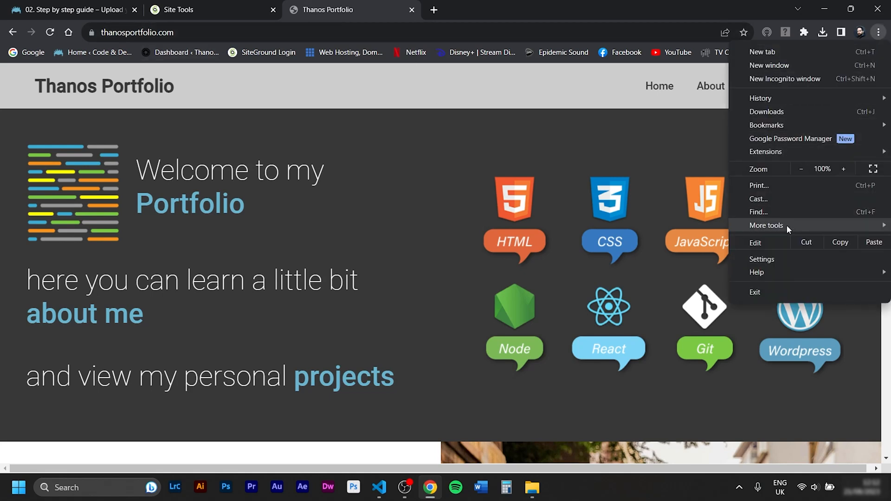
pyautogui.moveTo(787, 224)
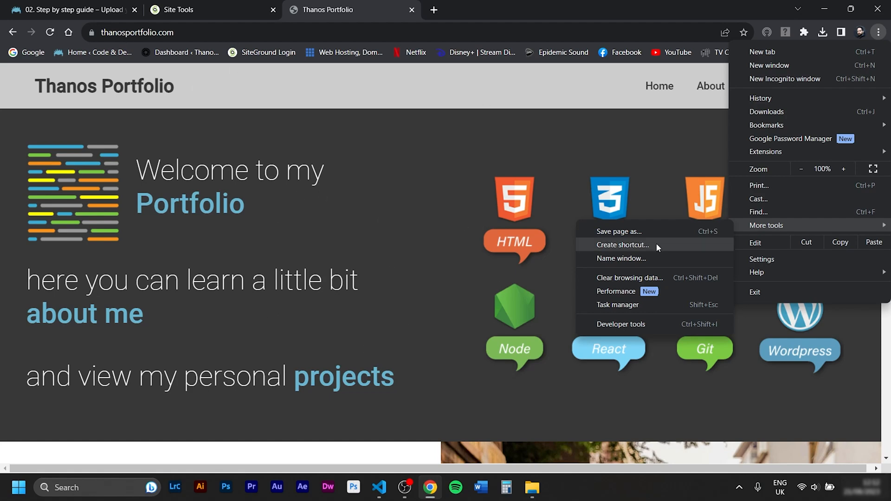
pyautogui.click(637, 279)
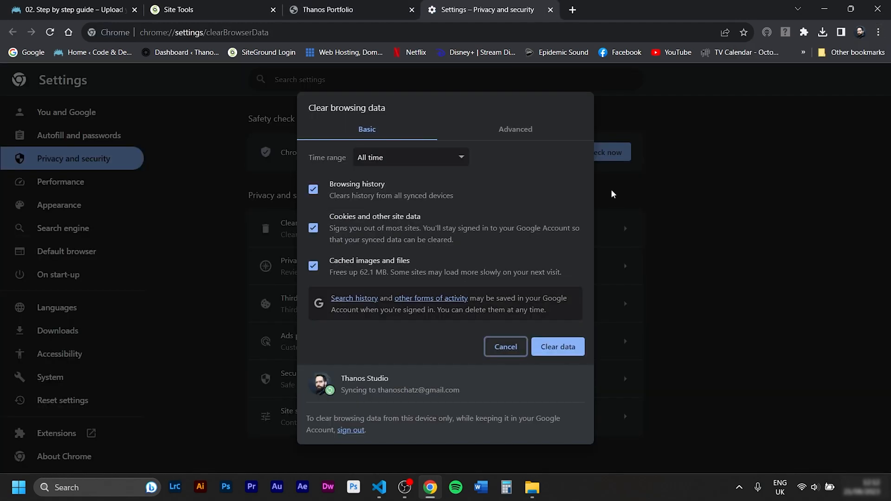
pyautogui.click(567, 349)
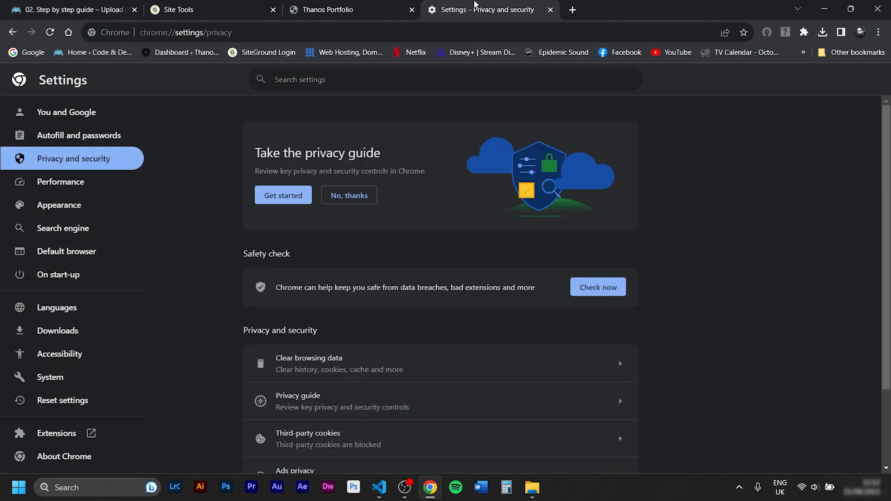
# Close the settings page, reload thanosportfolio.com and inspect the page's head element in the developer tools for the favicon links.
pyautogui.click(550, 10)
pyautogui.click(51, 32)
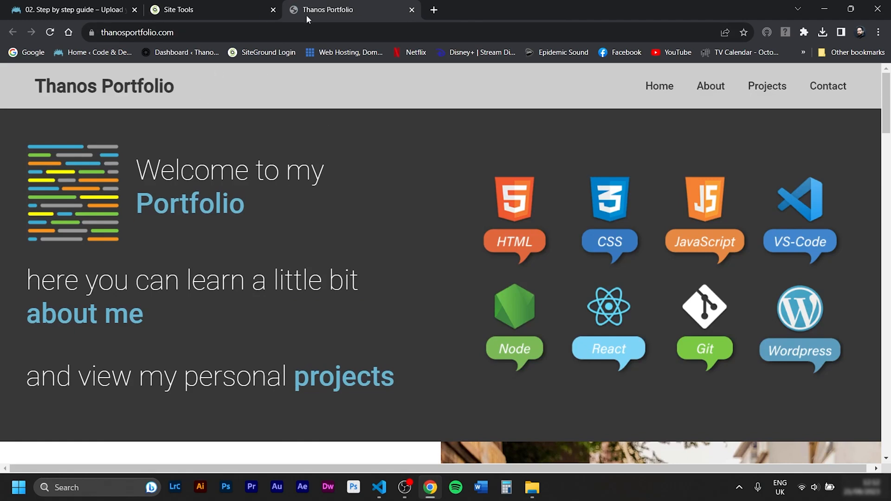
pyautogui.rightClick(422, 135)
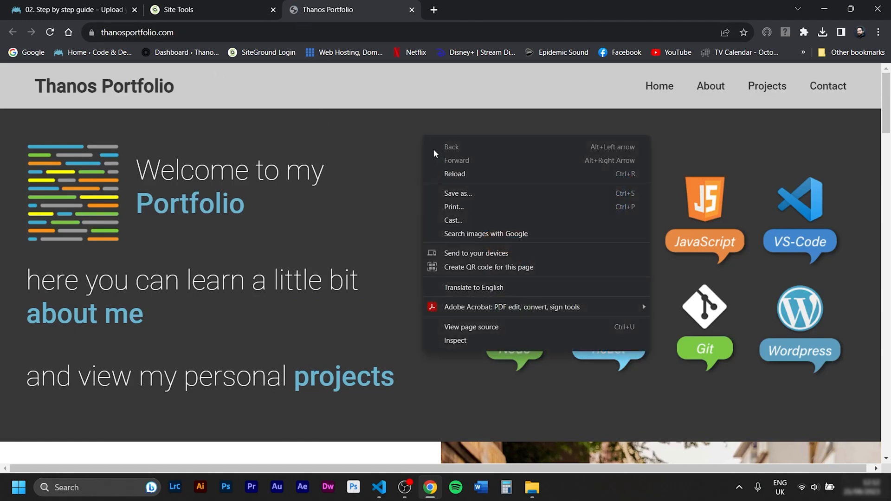
pyautogui.click(483, 344)
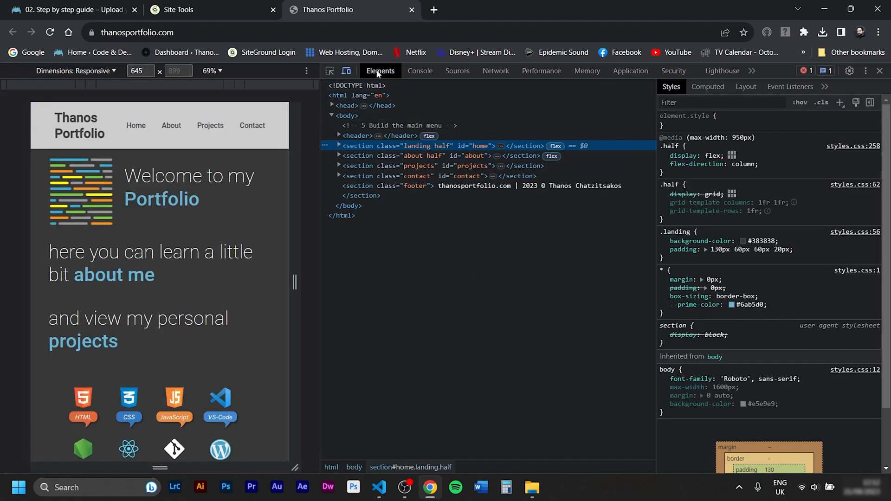
pyautogui.click(332, 105)
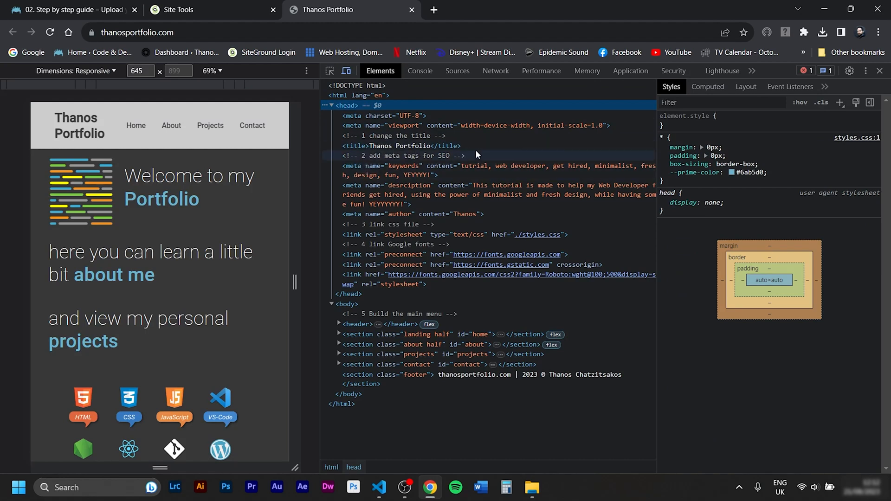
pyautogui.moveTo(320, 165); pyautogui.dragTo(411, 167)
pyautogui.moveTo(344, 177); pyautogui.dragTo(405, 176)
# Flush the Dynamic Cache for thanosportfolio.com in SiteGround's caching settings.
pyautogui.click(182, 8)
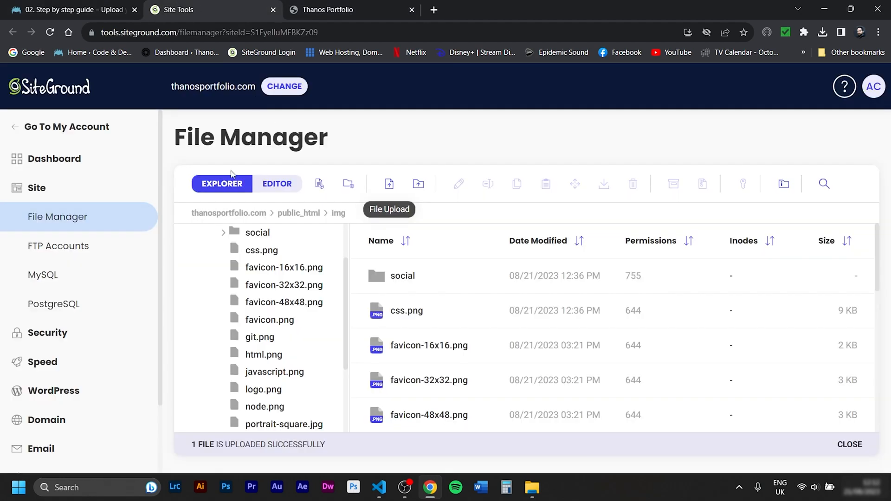
pyautogui.click(46, 365)
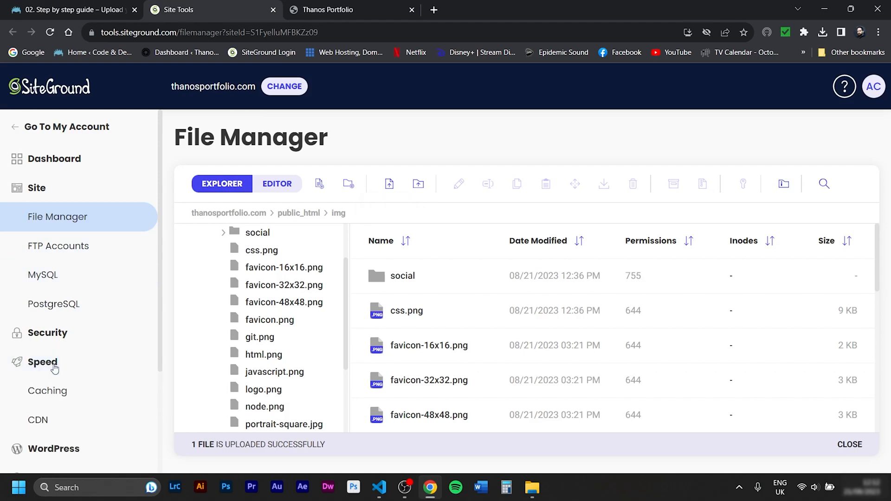
pyautogui.click(46, 394)
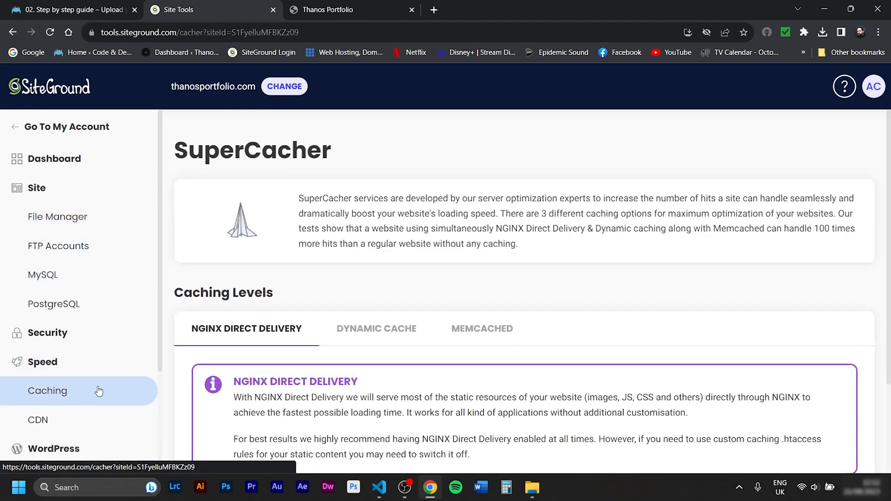
pyautogui.scroll(-3, 473, 298)
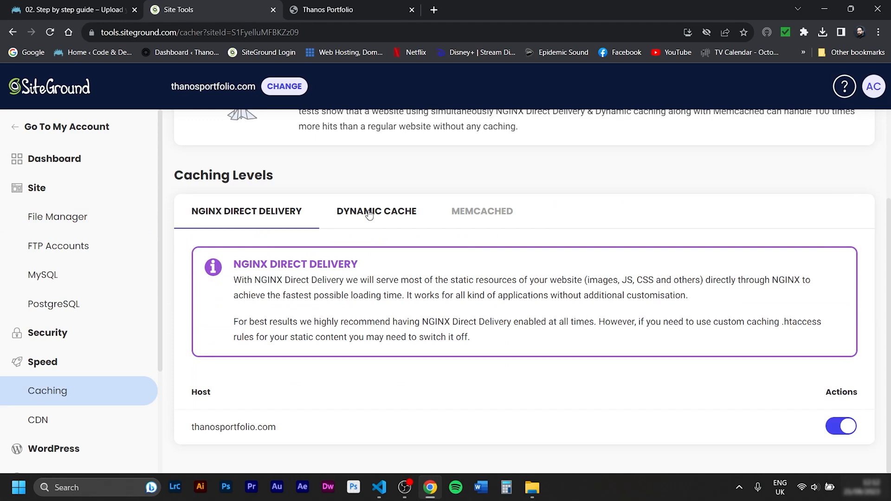
pyautogui.click(371, 212)
pyautogui.scroll(-2, 518, 289)
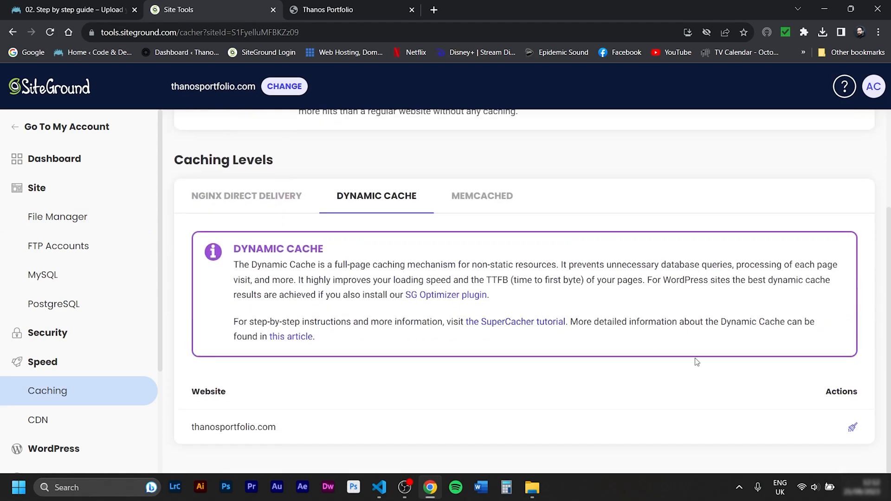
pyautogui.click(853, 430)
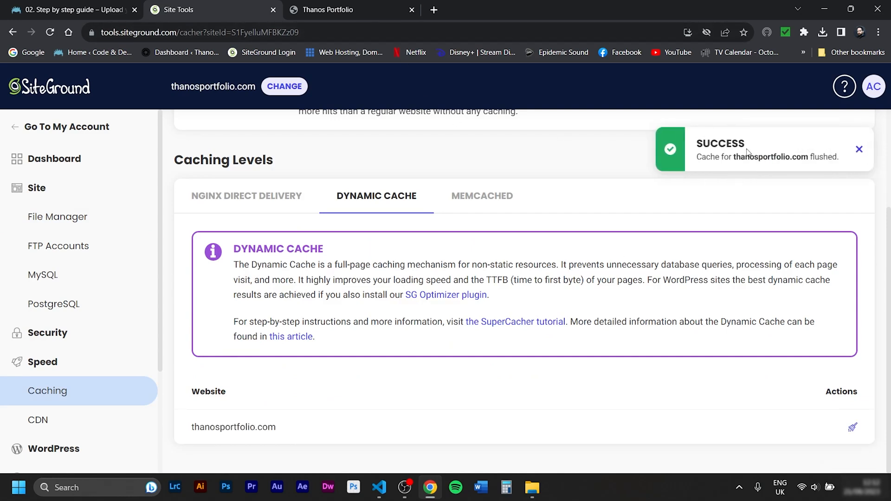
# Return to the live portfolio page, close the developer tools and reload the site to check its favicon.
pyautogui.click(353, 9)
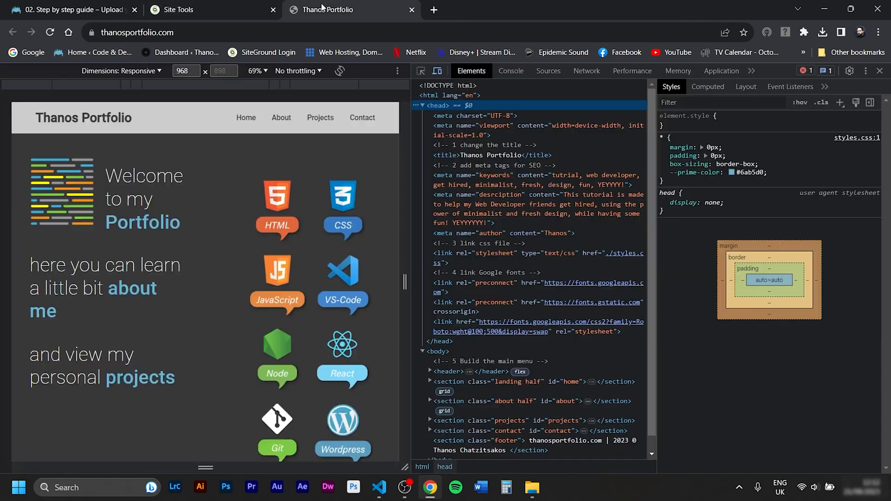
pyautogui.click(880, 70)
pyautogui.click(52, 33)
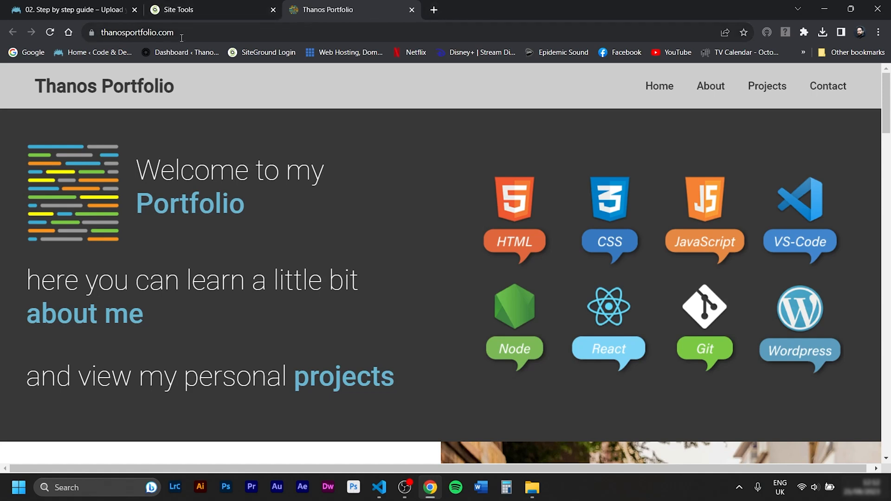
pyautogui.click(77, 36)
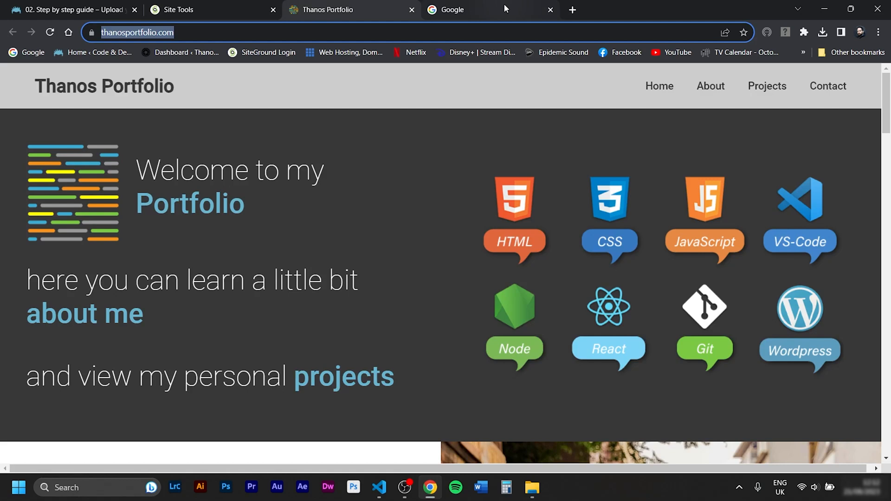
# Search Google for "google analytics" in a new tab and view the Analytics Tools & Solutions for Your Business page.
pyautogui.click(503, 10)
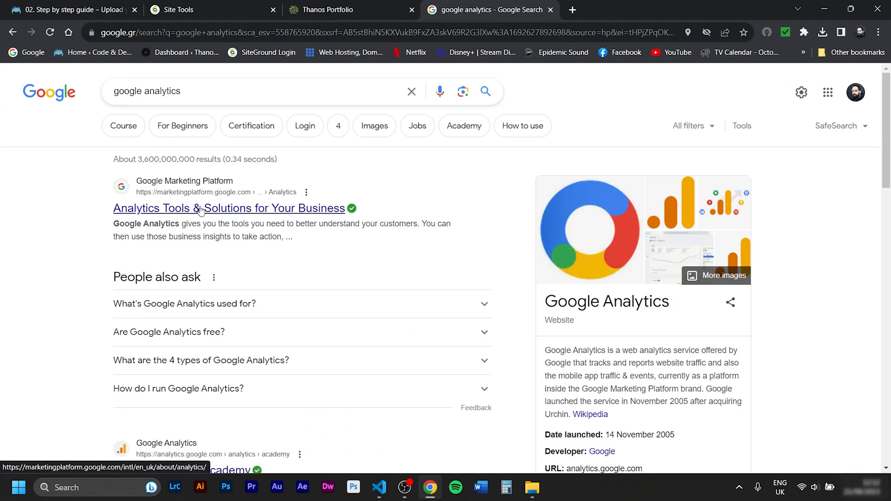
pyautogui.click(291, 209)
pyautogui.scroll(-3, 394, 332)
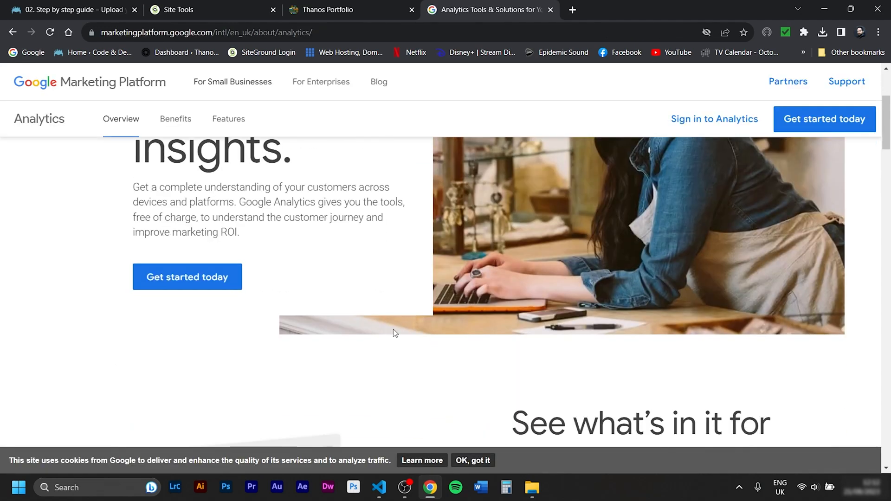
pyautogui.scroll(3, 473, 460)
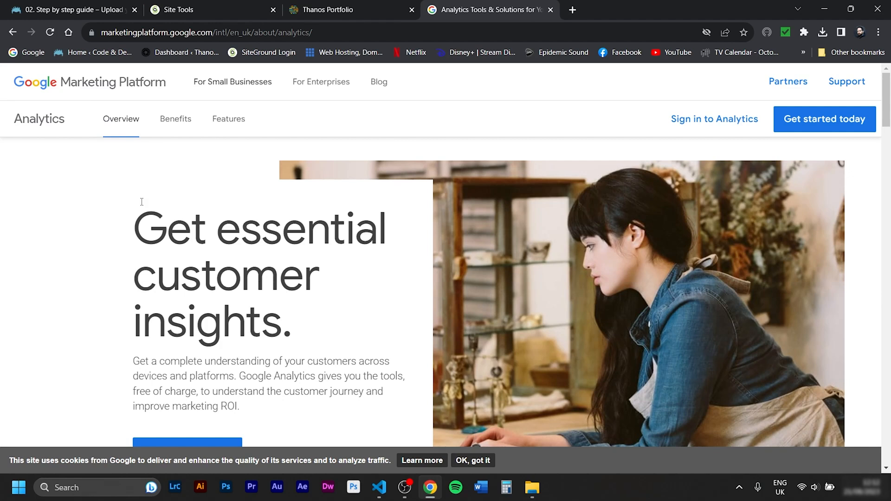
# Return to the live portfolio site and review its about and projects sections.
pyautogui.hotkey('ctrl', 'shift', 'Tab')
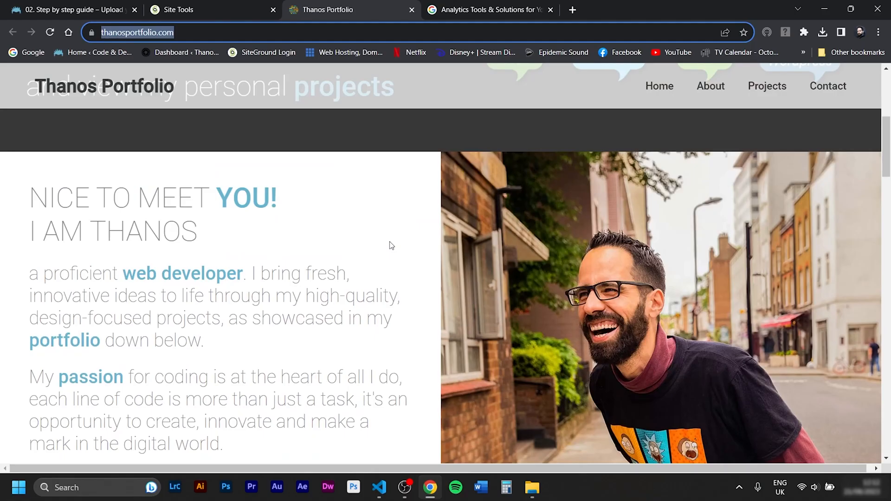
pyautogui.scroll(5, 390, 242)
pyautogui.scroll(-15, 390, 242)
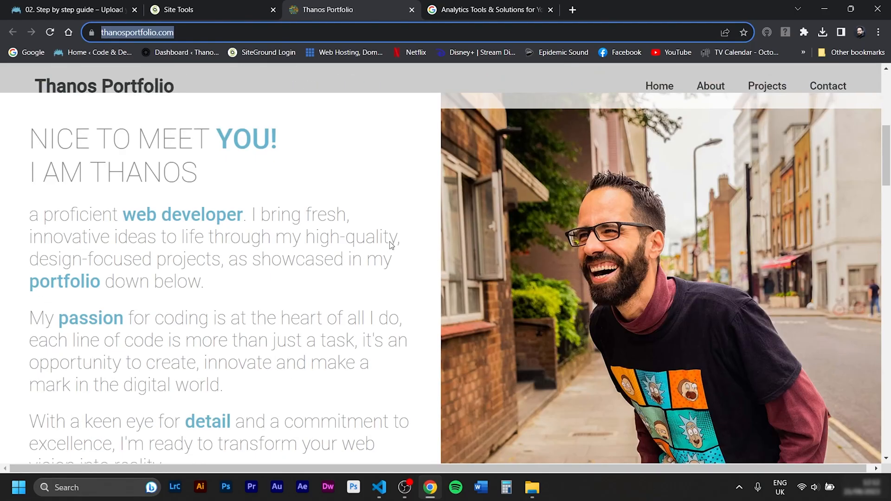
pyautogui.scroll(-15, 389, 241)
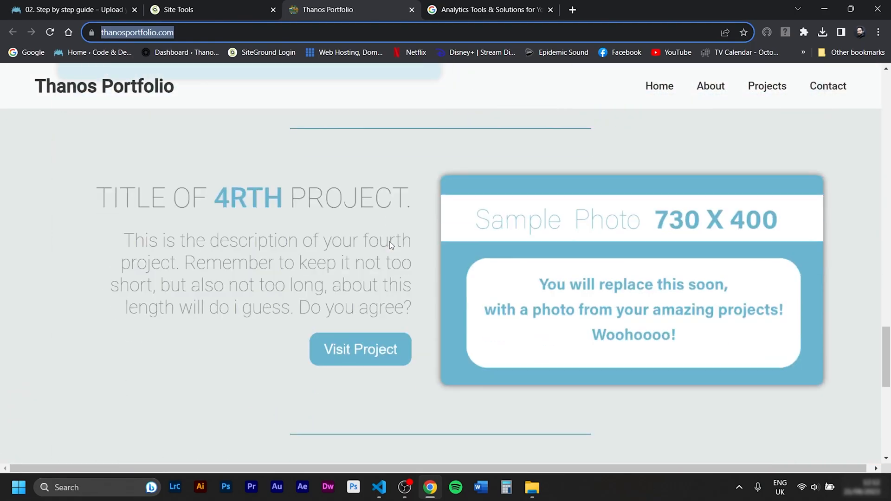
pyautogui.scroll(12, 389, 241)
pyautogui.scroll(10, 389, 241)
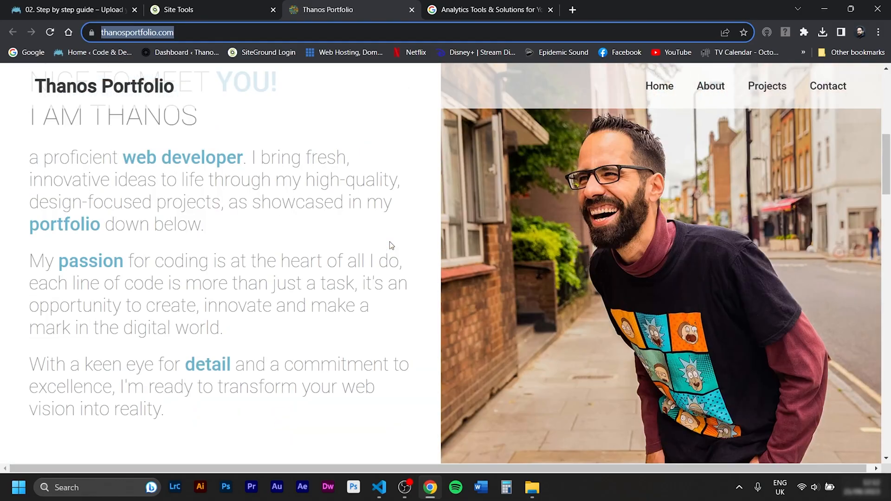